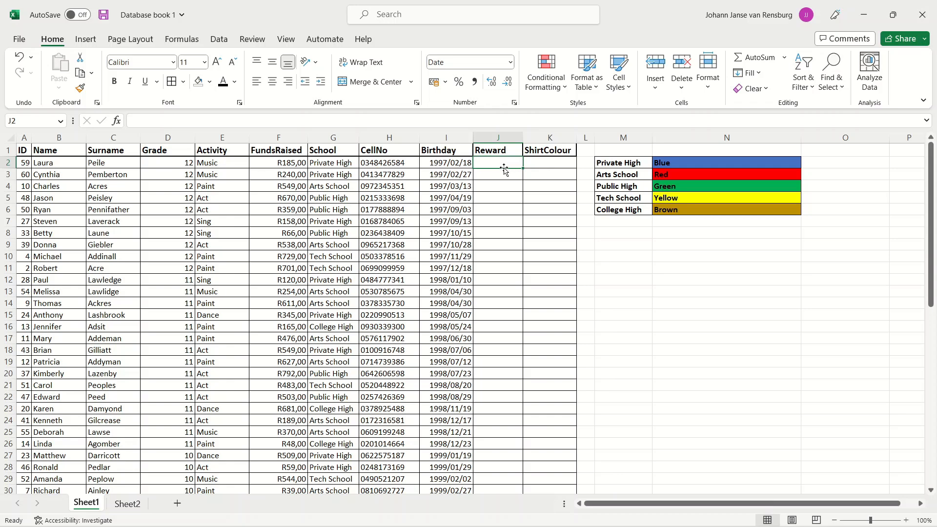
Step: Insert an IF function in J2 that returns "Yes" when F2>=500 and "No" otherwise
left_click(116, 121)
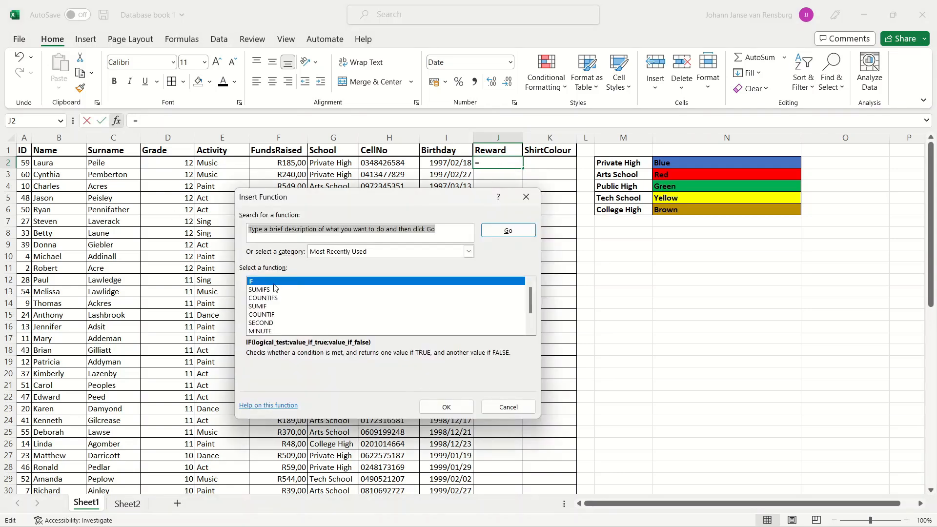
left_click(442, 408)
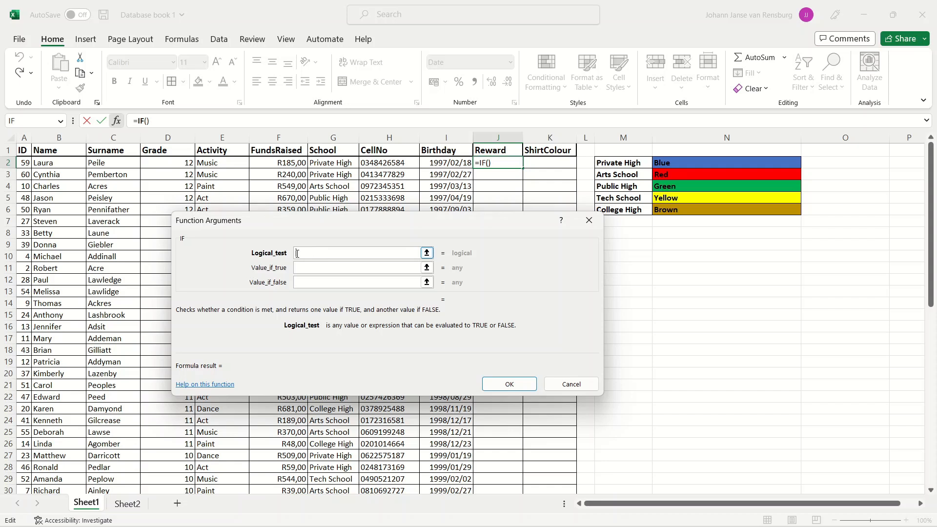
left_click(291, 164)
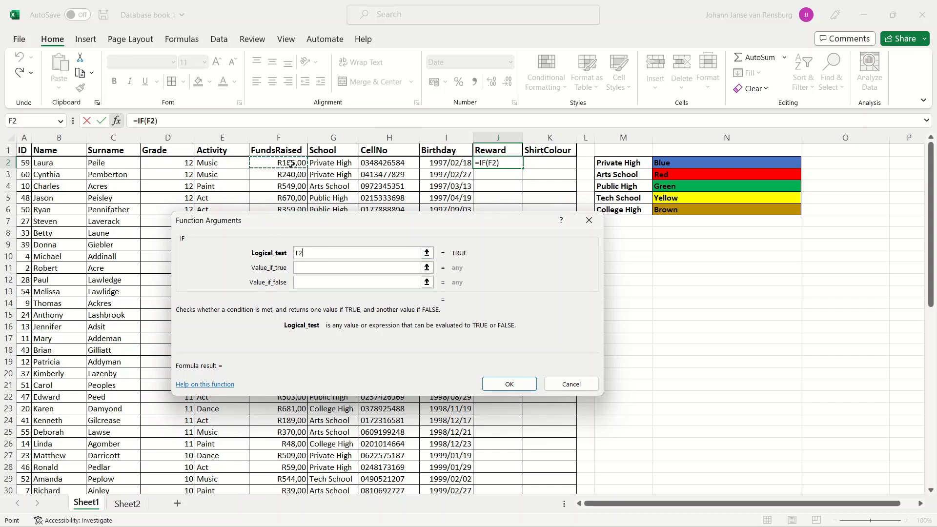
type(">=500")
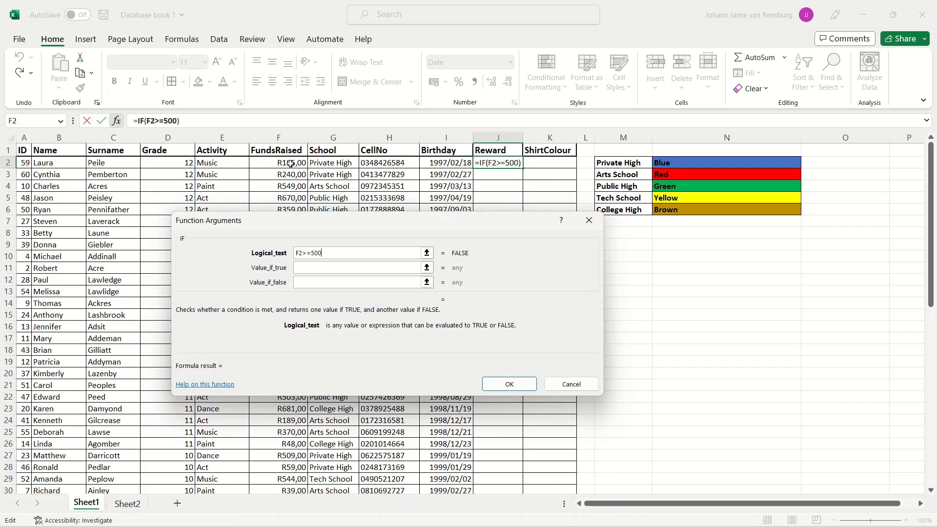
left_click(321, 268)
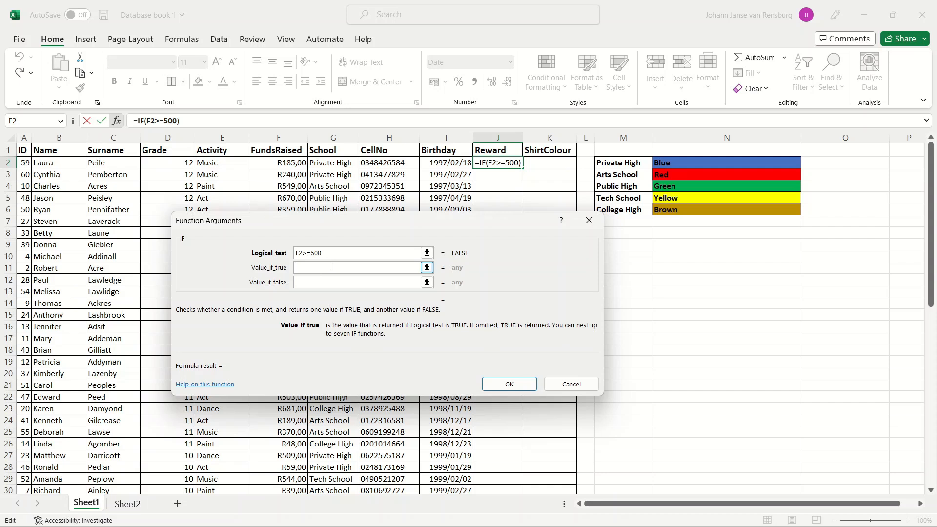
type("Yes")
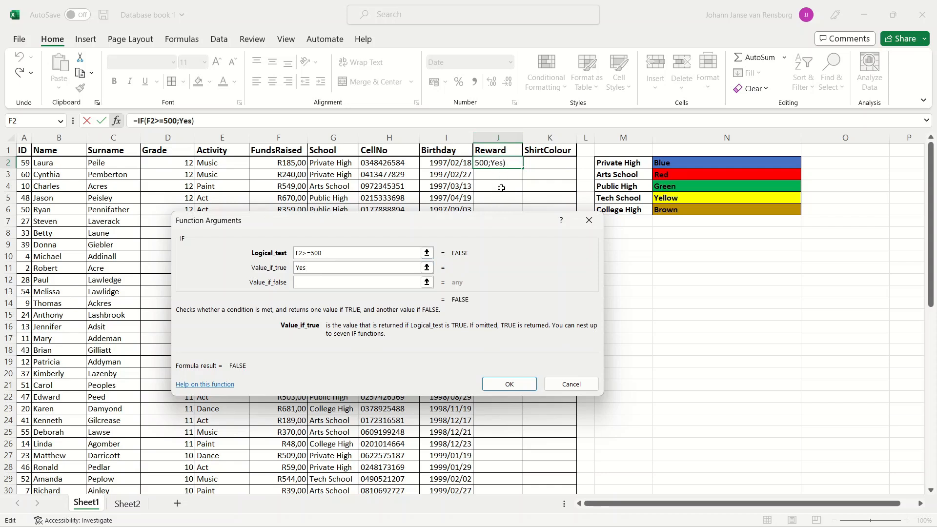
left_click(338, 283)
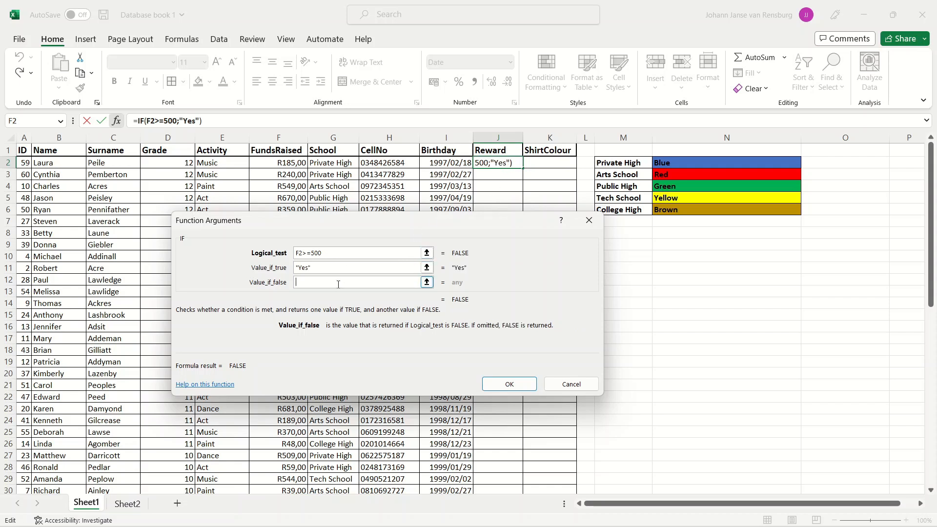
type("No")
left_click(513, 380)
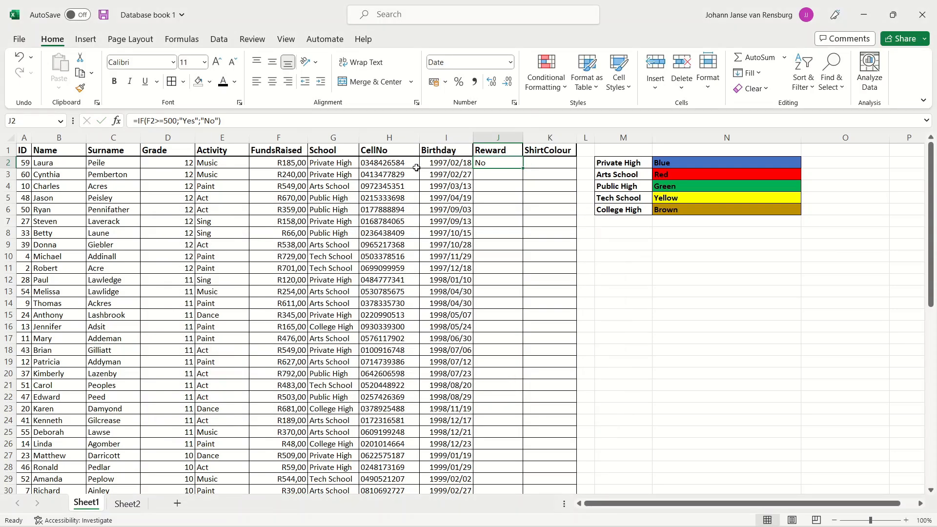
Step: Fill the Reward formula from J2 down the column through row 61
left_click_drag(524, 170, 524, 468)
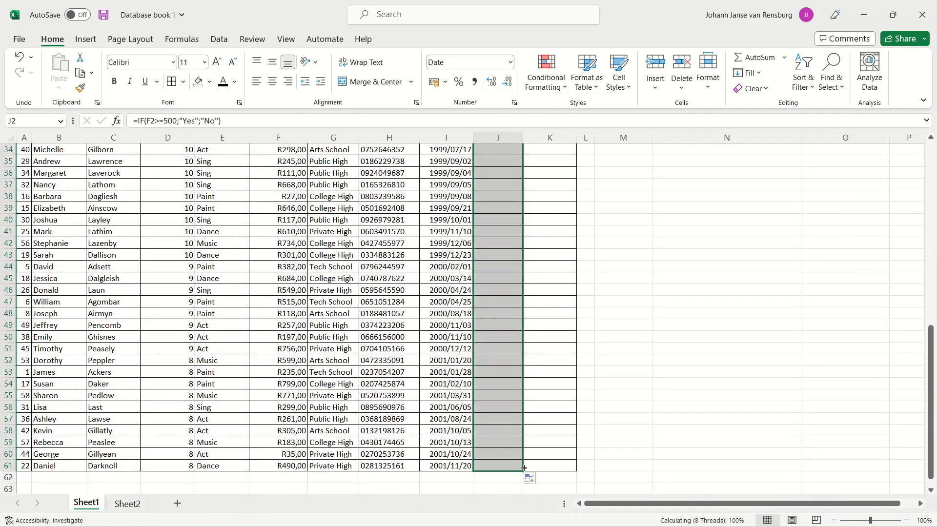
left_click(491, 393)
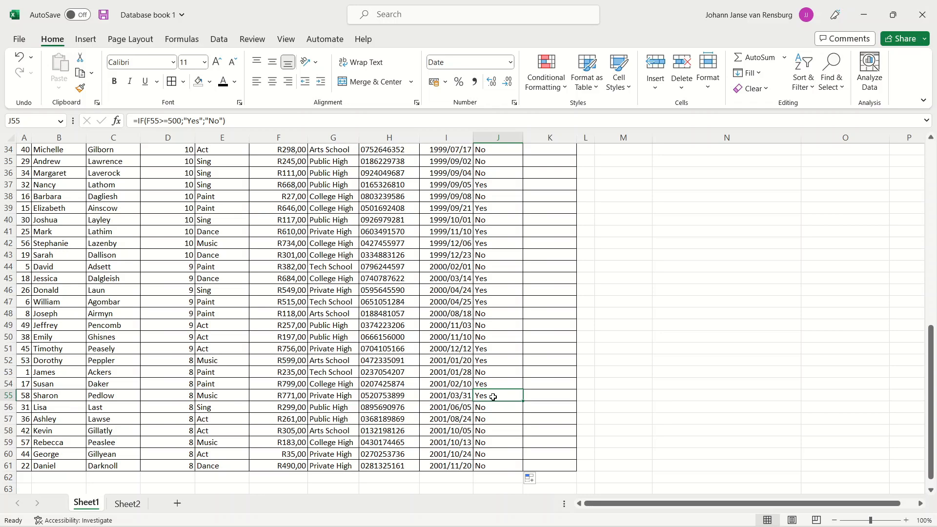
scroll(493, 397, "up", 11)
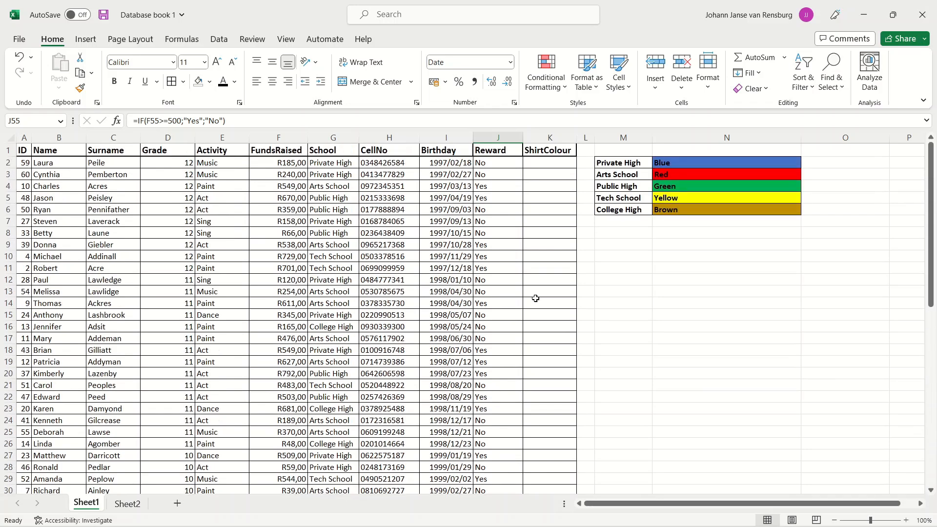
Step: On Sheet2, start the ClubFee formula in D2 with an IF that returns 200 when C2 equals "Music"
left_click(129, 506)
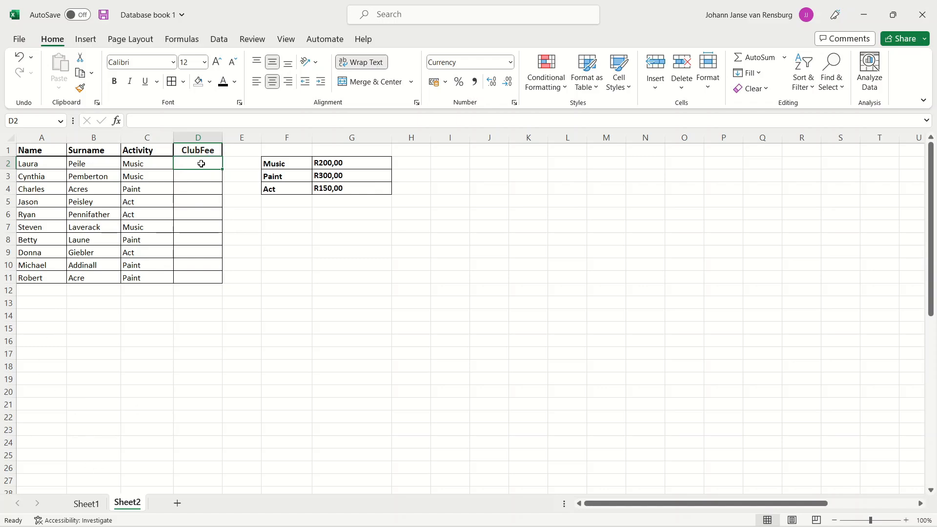
left_click(143, 121)
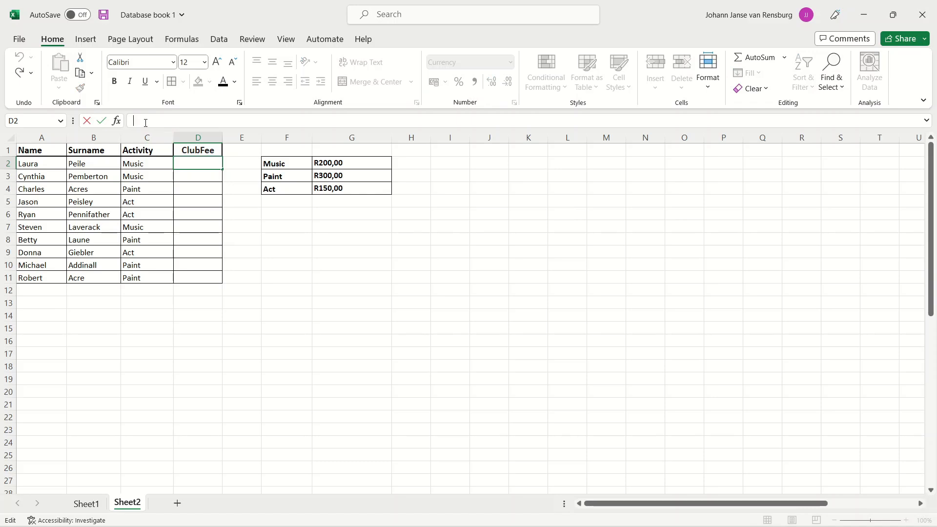
type("=")
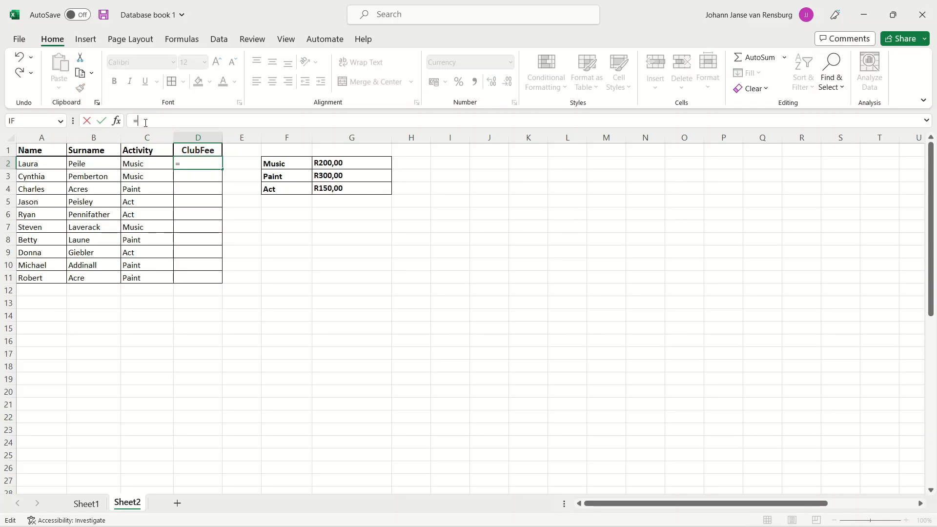
type("I")
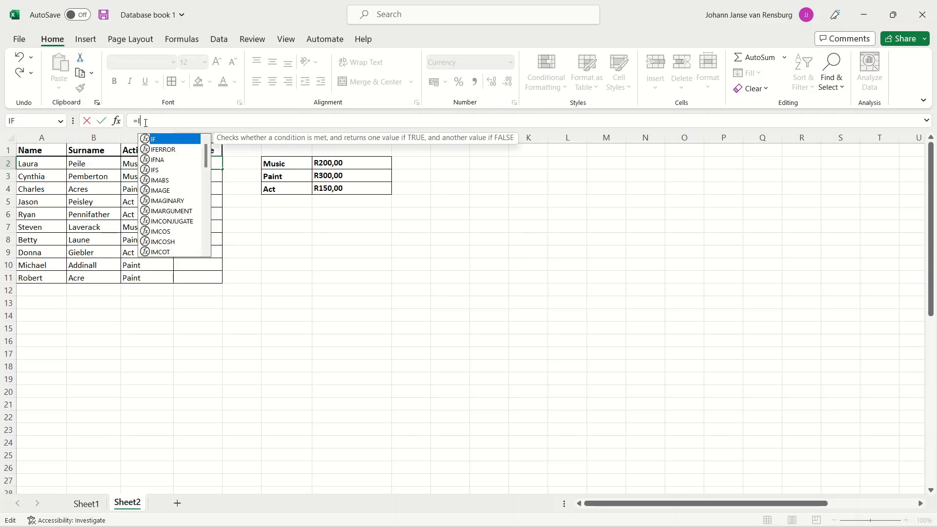
type("F(")
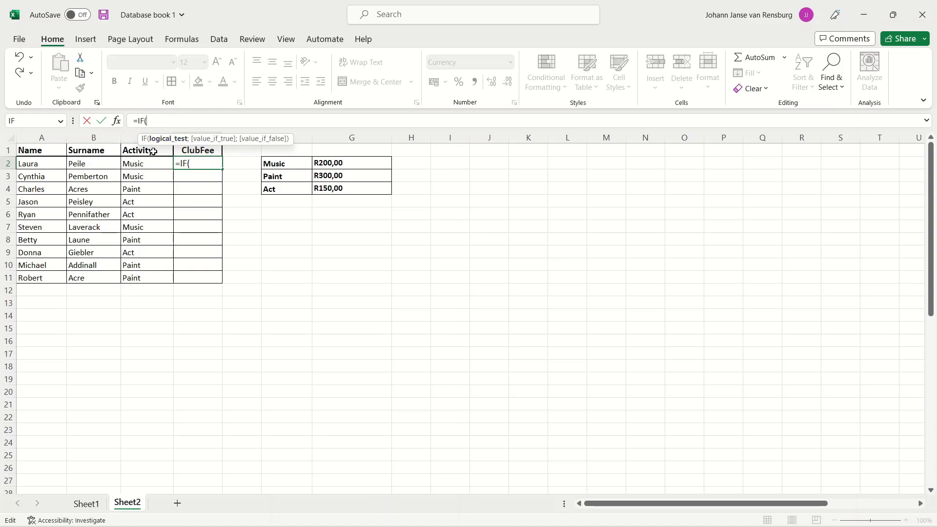
left_click(142, 164)
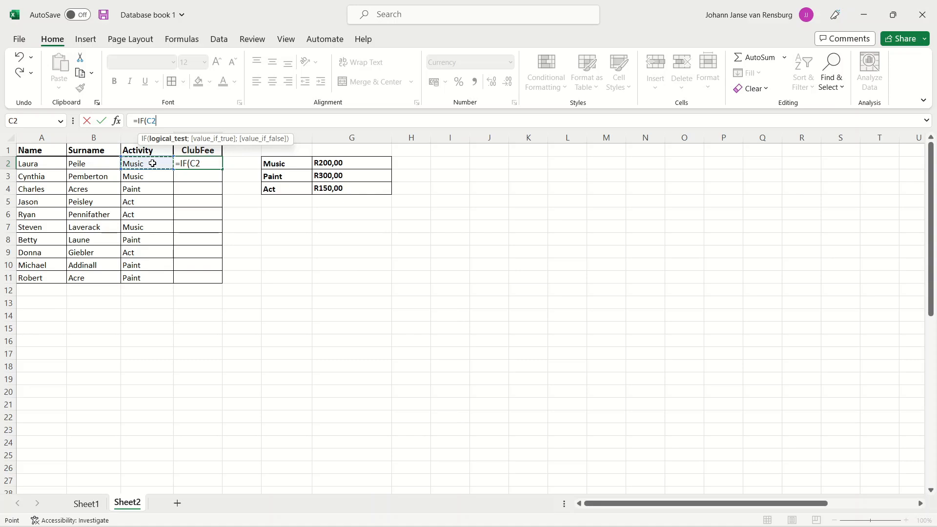
type("=")
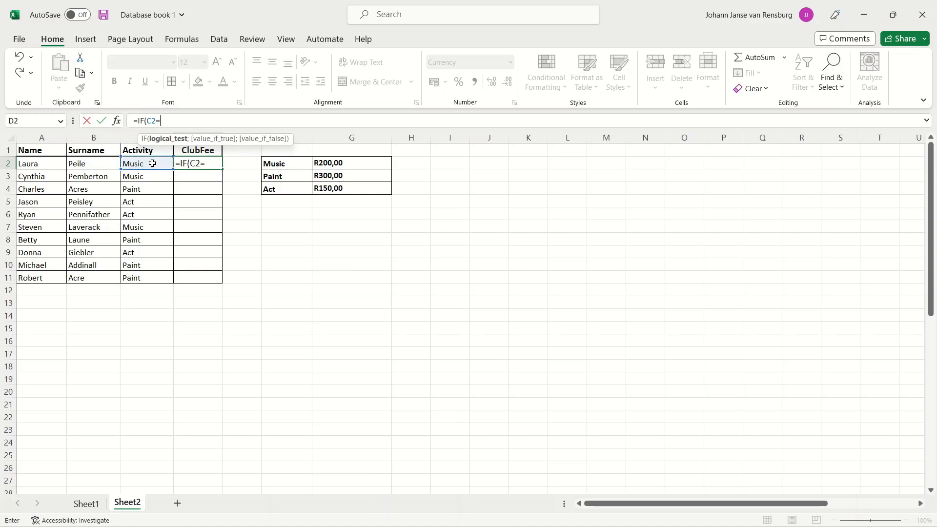
type("\"Musiv")
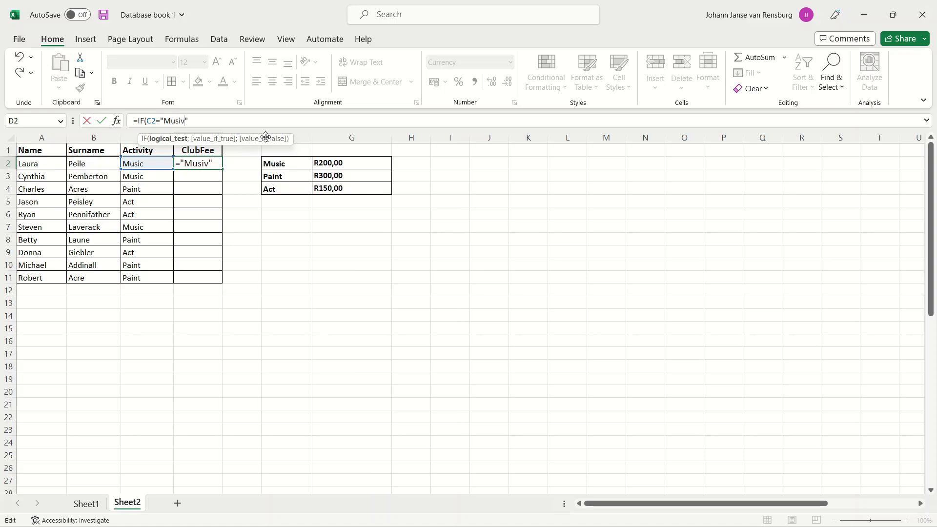
key("BackSpace")
type("c\";")
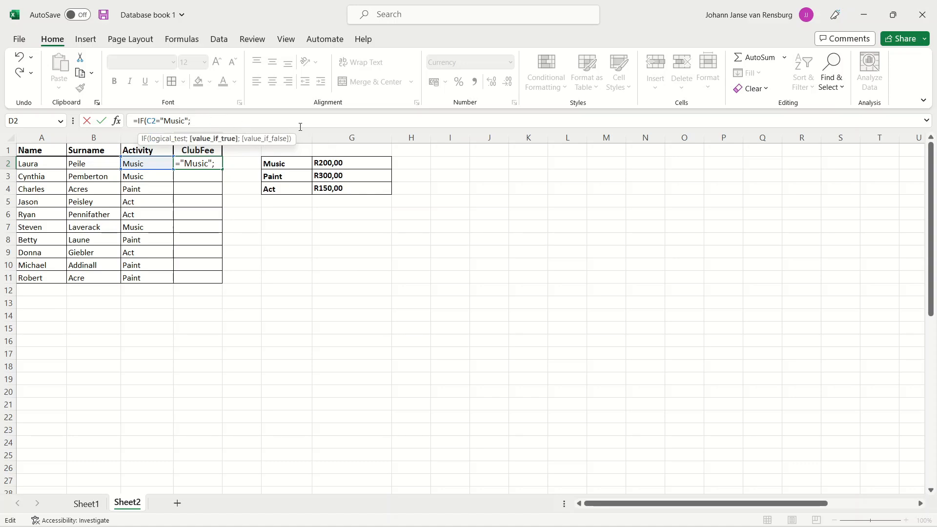
type("200")
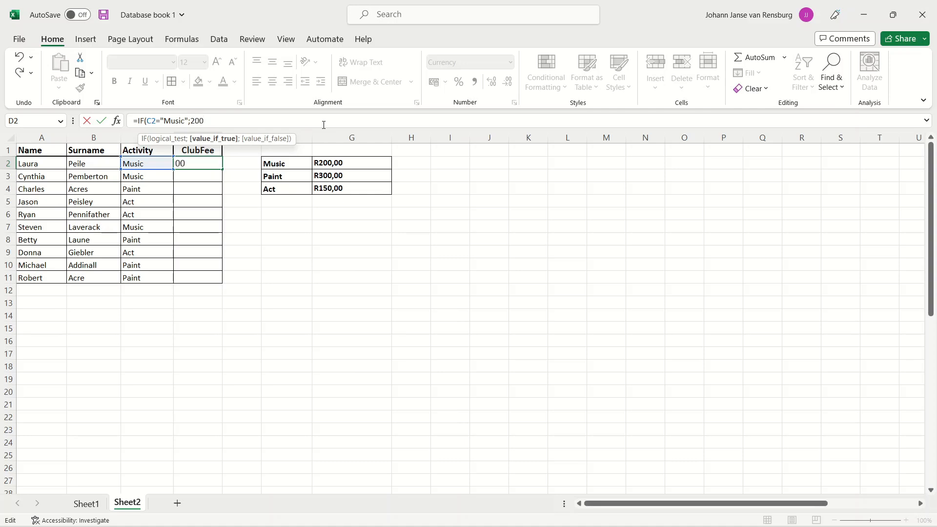
type(";")
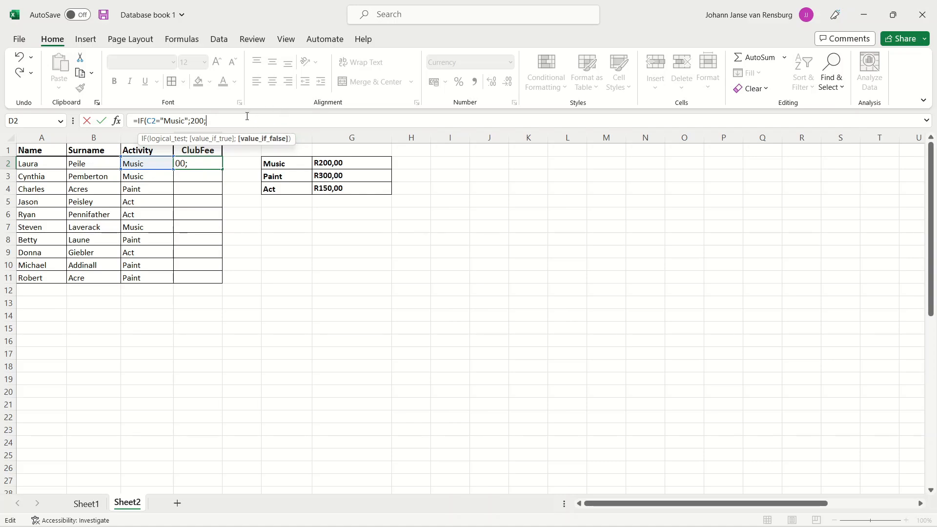
Step: Nest a second IF as the false value of the ClubFee formula, testing whether C2 equals "Paint"
type("I")
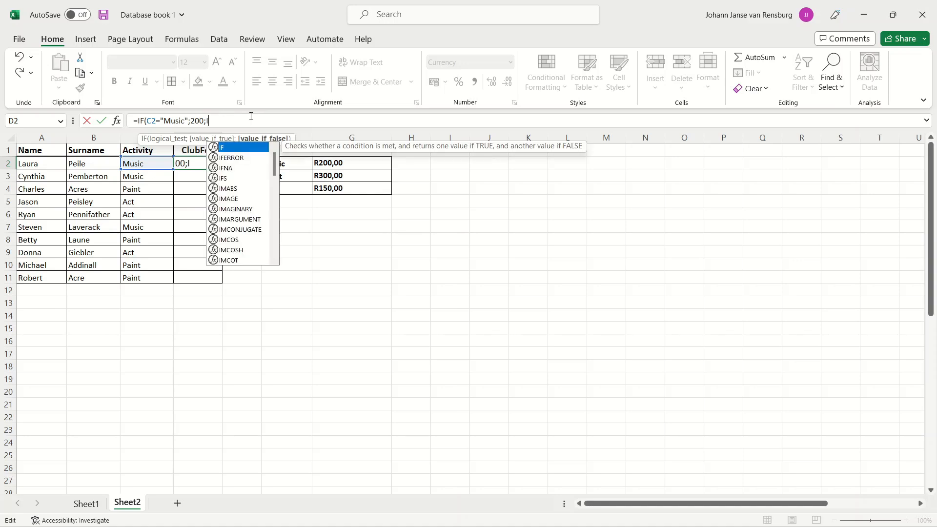
type("F")
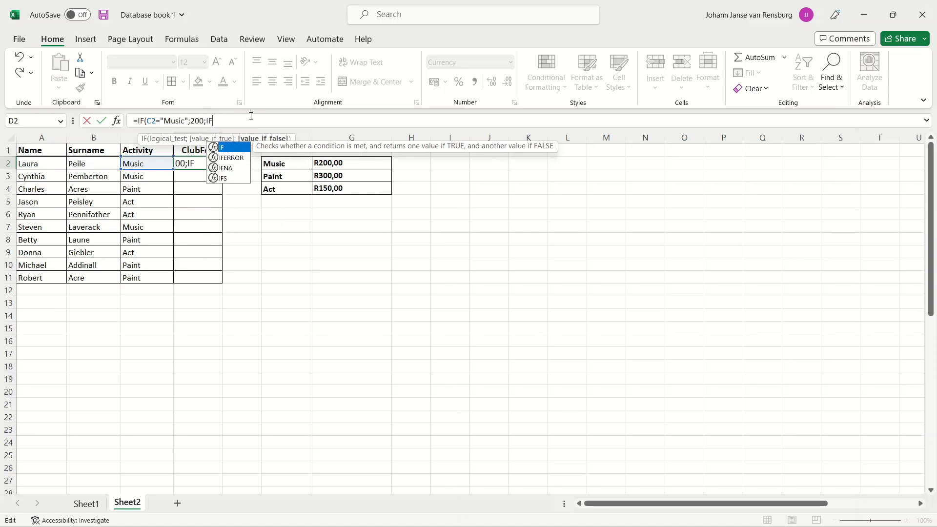
type("(")
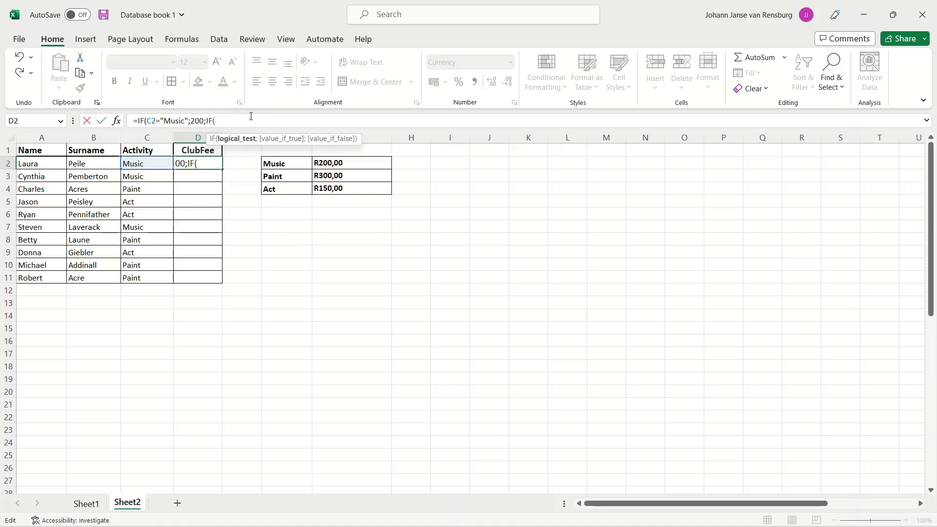
left_click(145, 163)
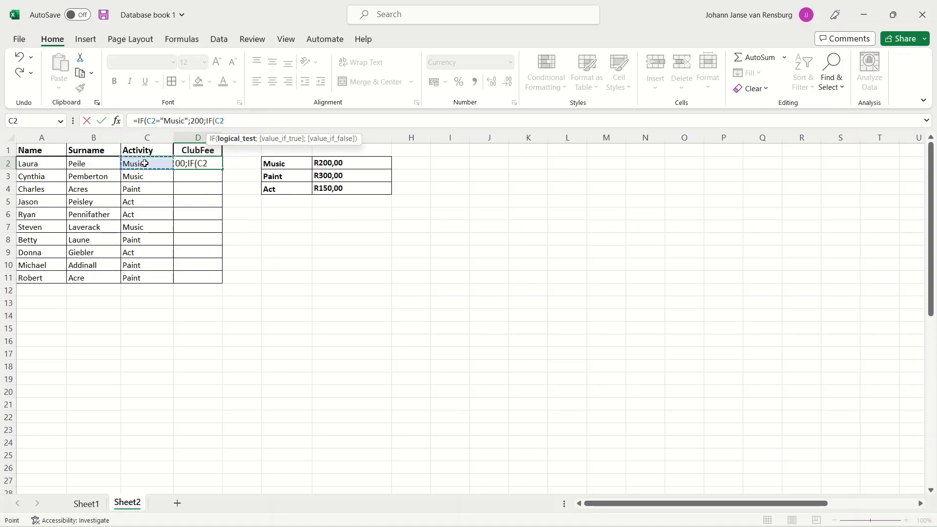
type("=\"Paint\"")
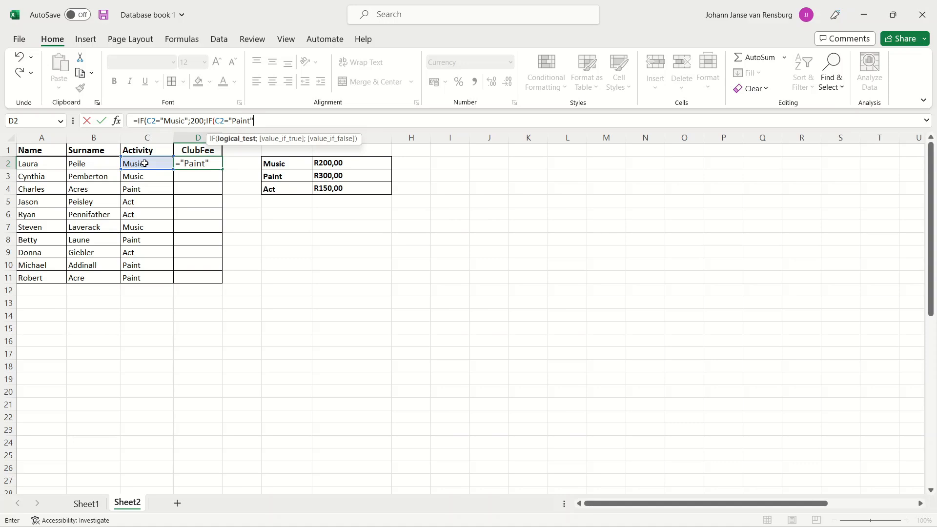
type(";")
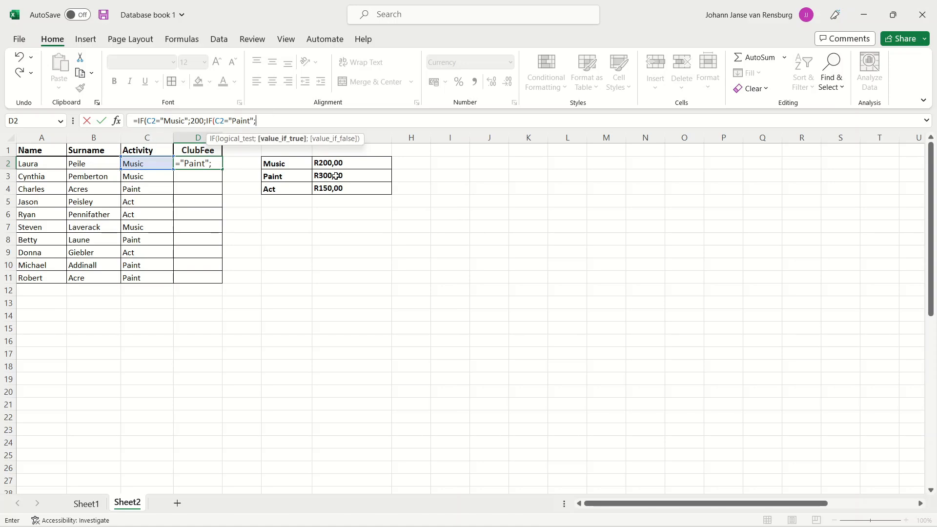
left_click(336, 175)
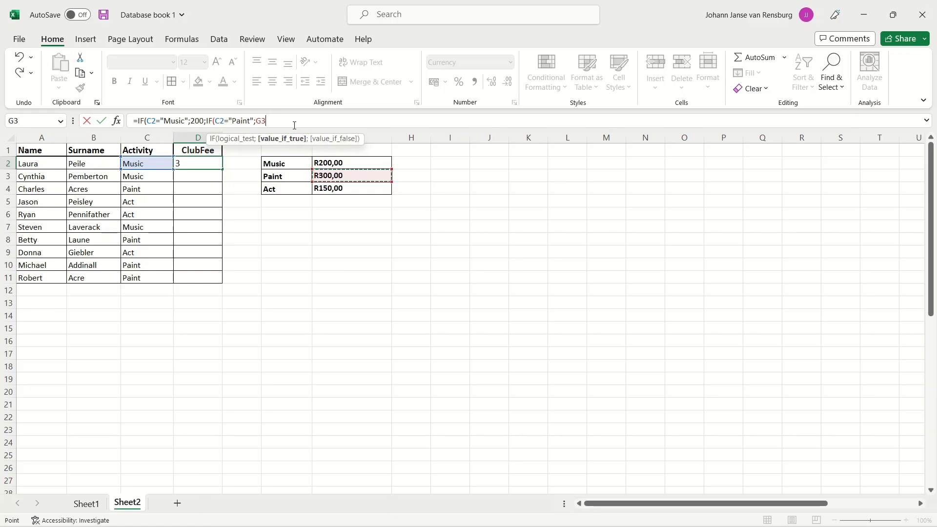
key("BackSpace")
key("BackSpace")
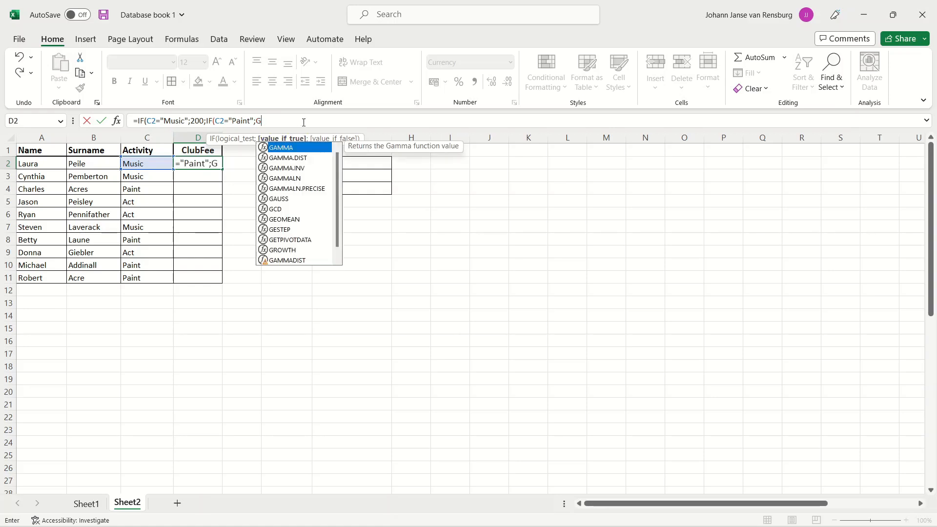
Step: Give the nested IF 300 as its true value and 150 as its false value, and complete the ClubFee formula
type("300")
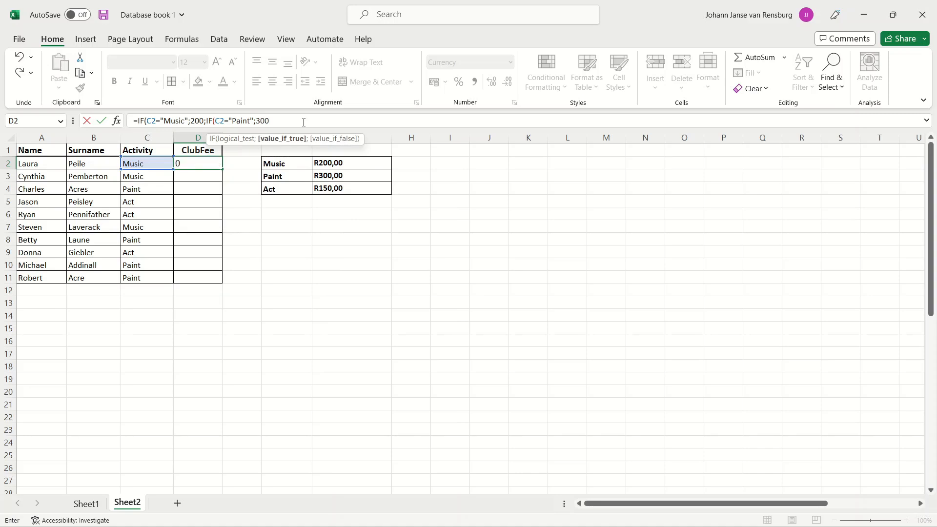
type(";")
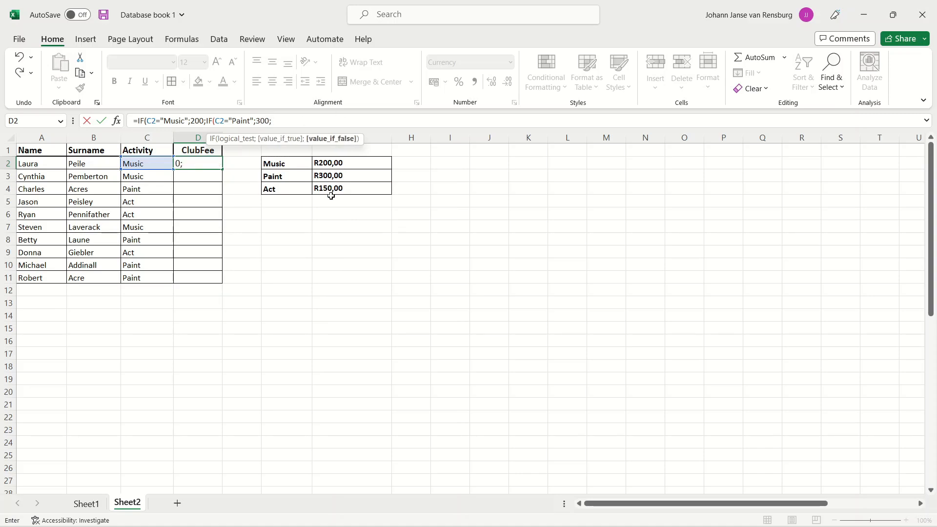
type("150")
type(")")
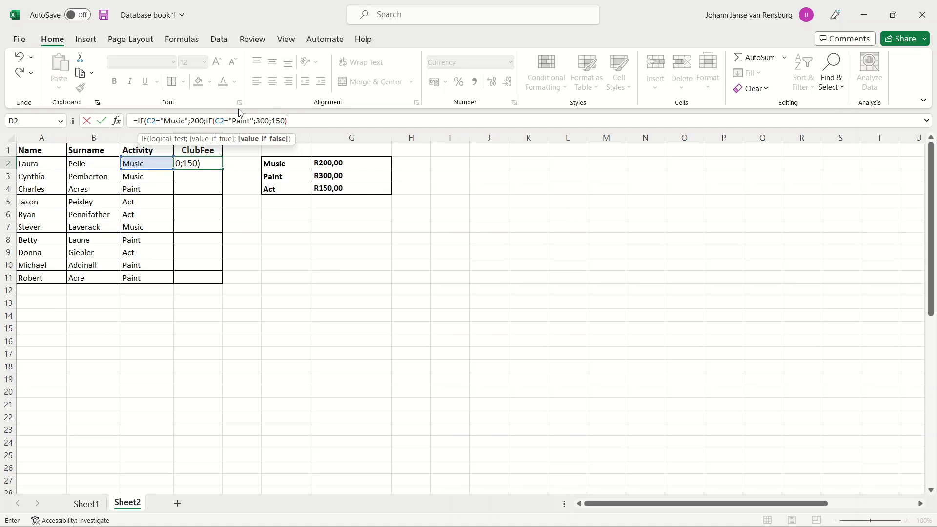
type(")")
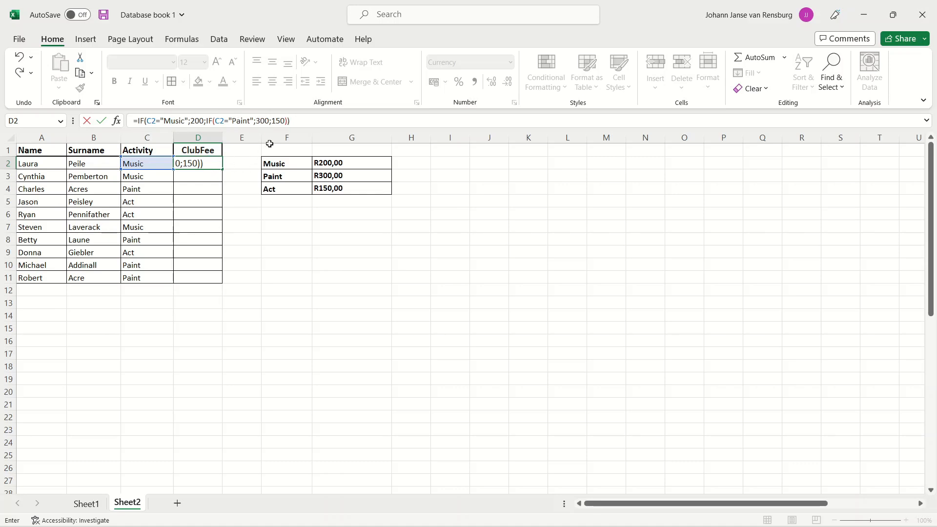
key("Return")
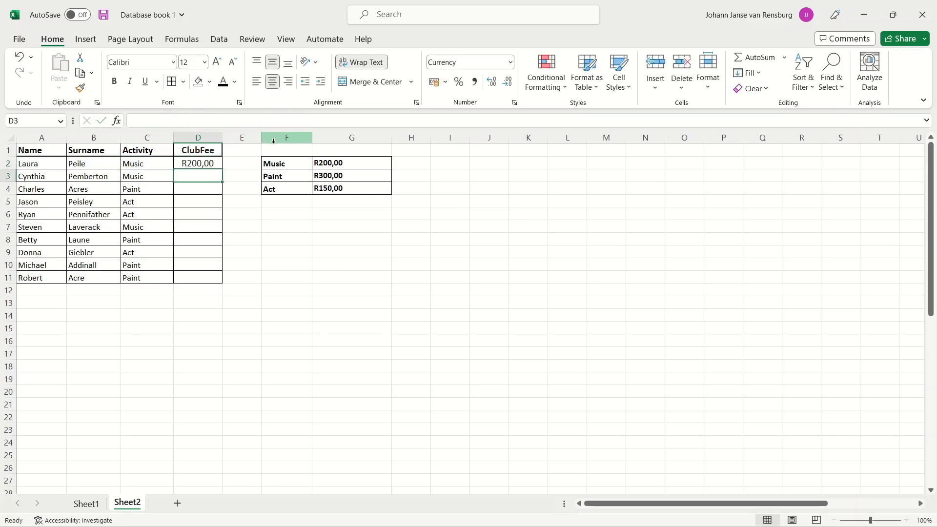
Step: Fill the ClubFee formula from D2 down the column through row 11
left_click(219, 161)
left_click_drag(224, 170, 220, 281)
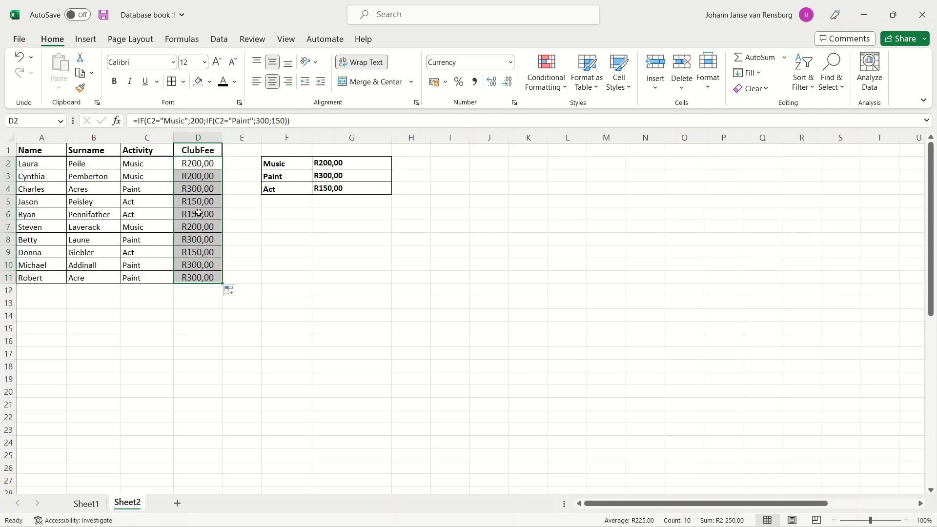
Step: On Sheet1, start the ShirtColour formula in K2 with an IF that returns $N$2 when G2 equals $M$2, using absolute references for the lookup cells
left_click(86, 503)
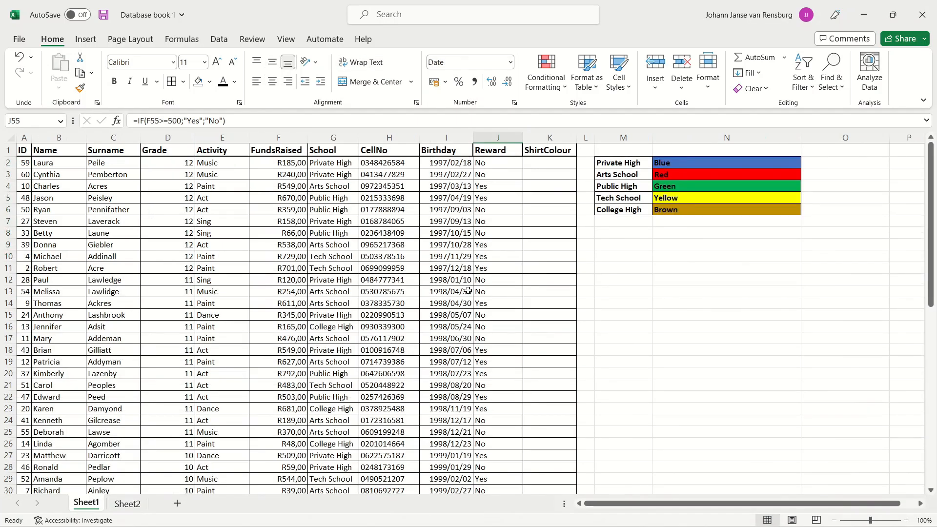
left_click(552, 161)
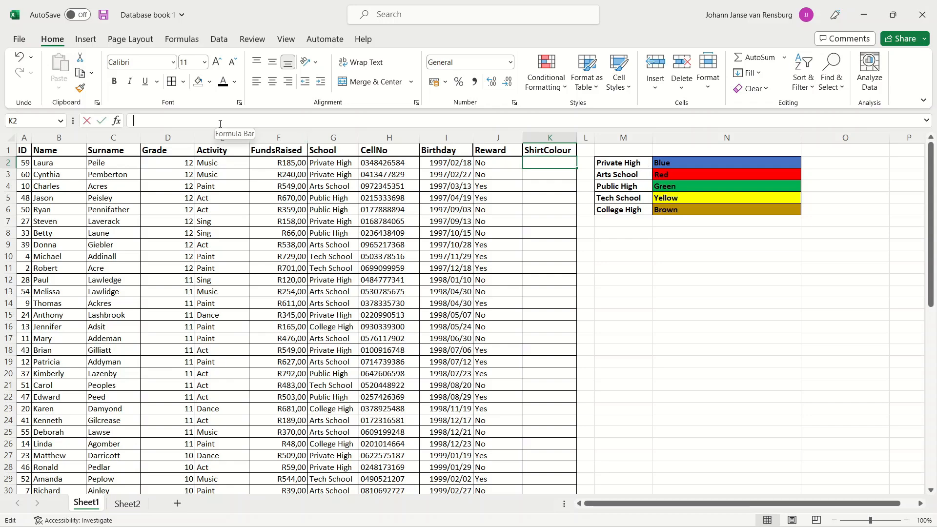
type("=")
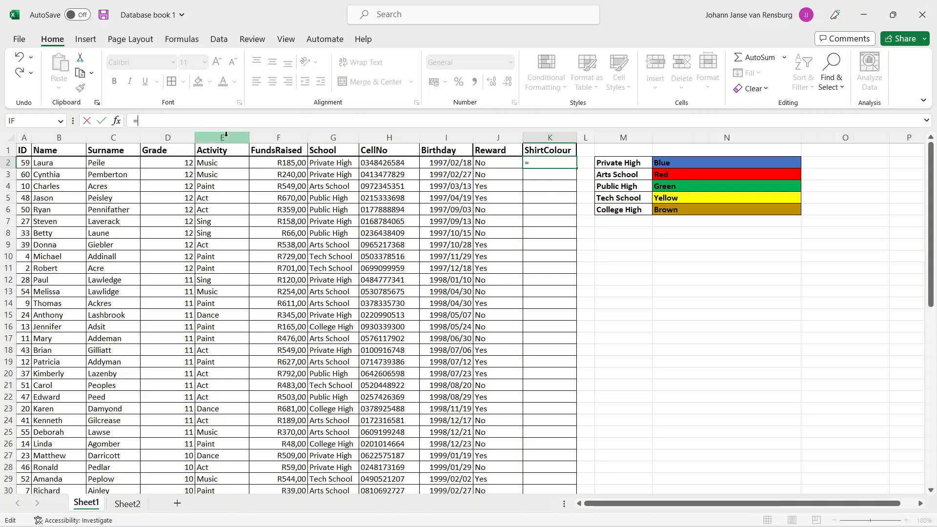
type("IF(")
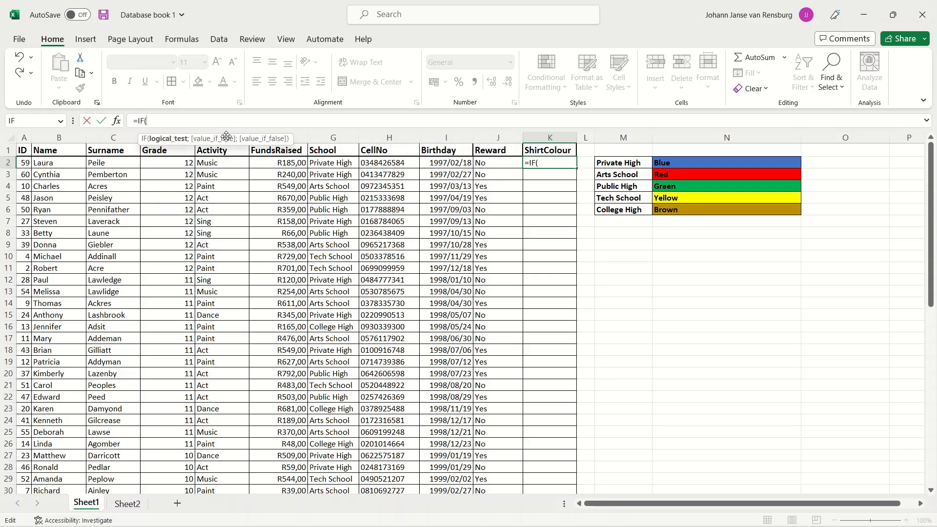
left_click(330, 164)
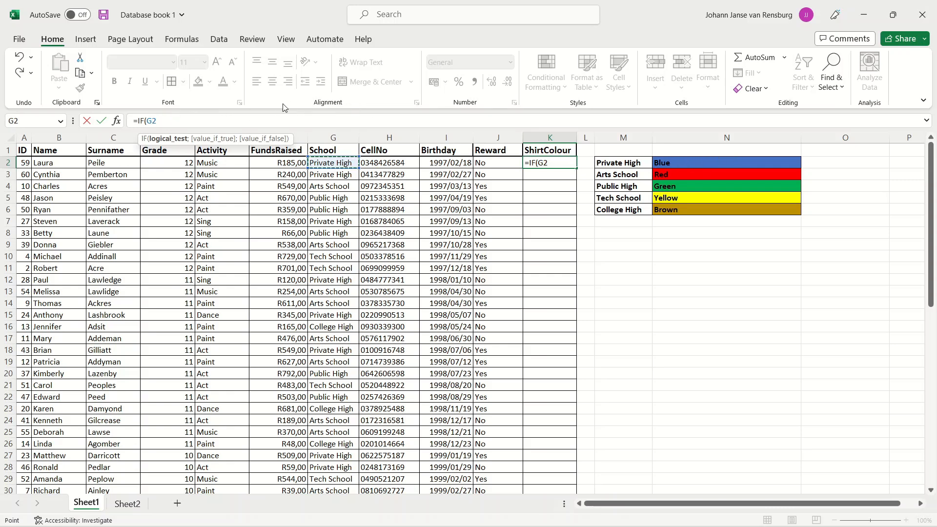
type("=")
left_click(614, 163)
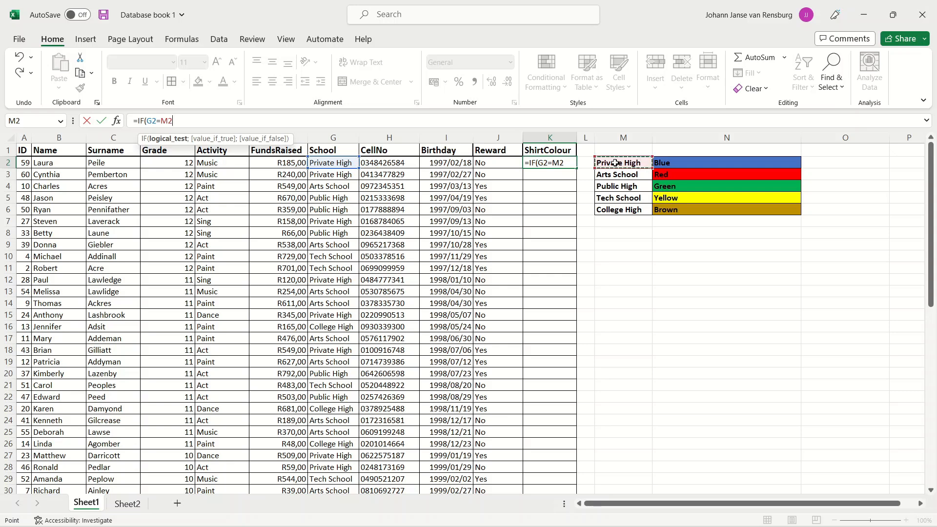
key("F4")
type(";")
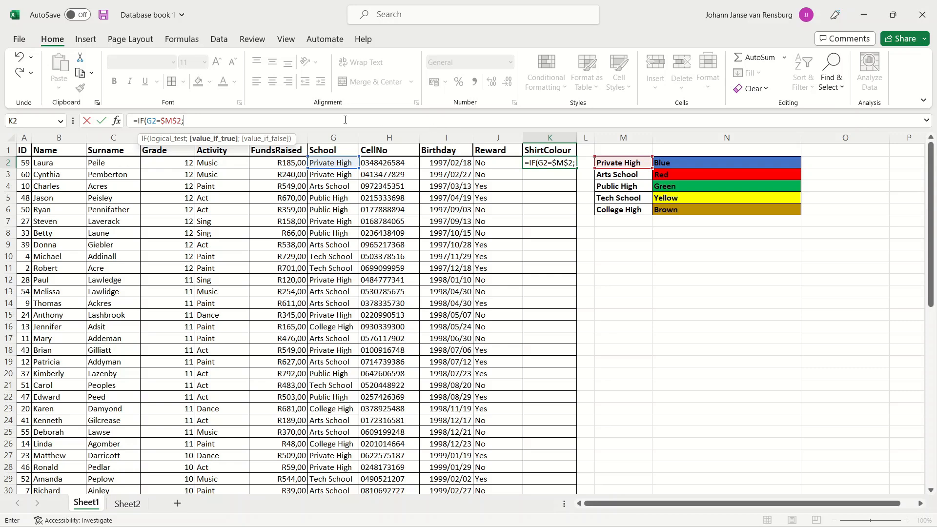
left_click(677, 161)
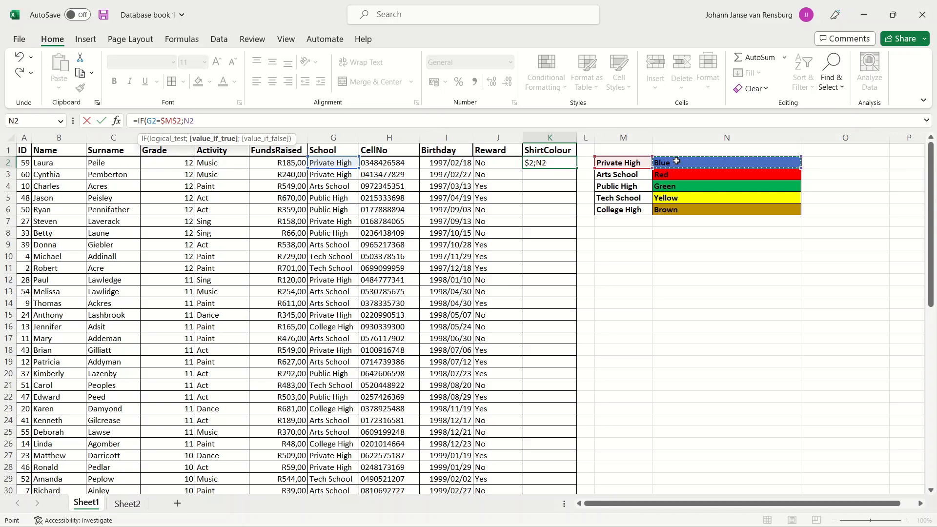
key("F4")
type(";")
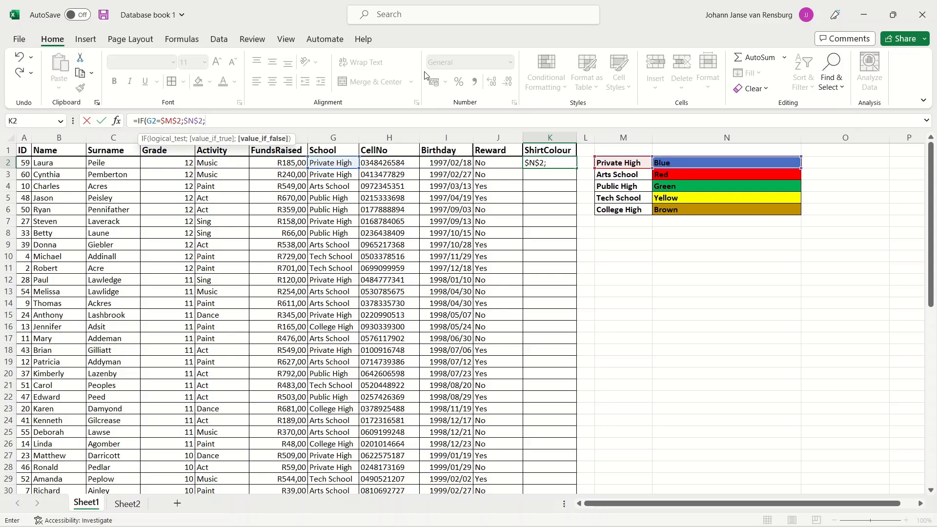
Step: Nest a second IF as the false value of the ShirtColour formula, returning $N$3 when G2 equals $M$3
type("IF")
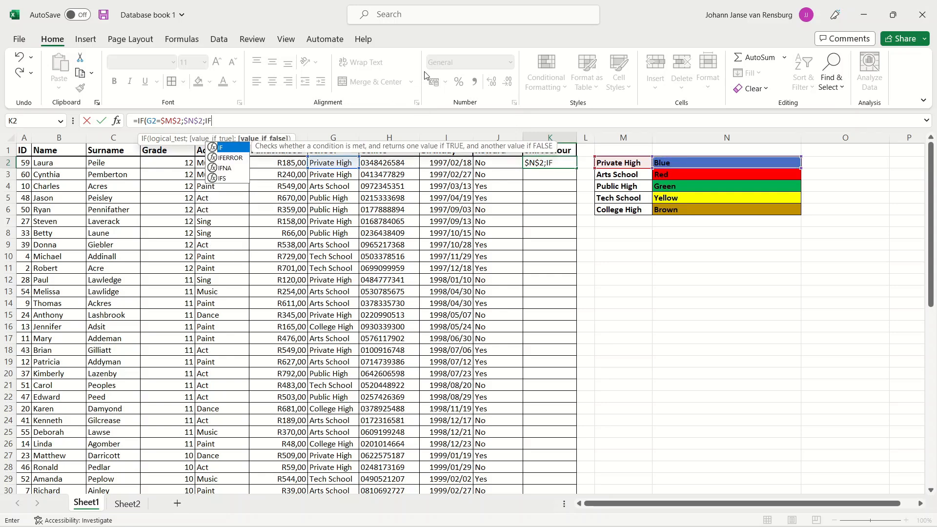
type("(")
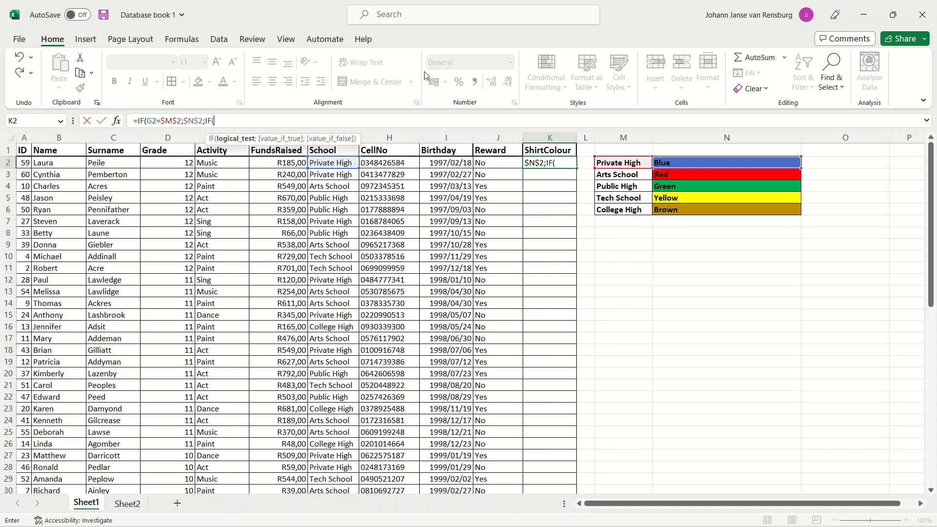
left_click(339, 163)
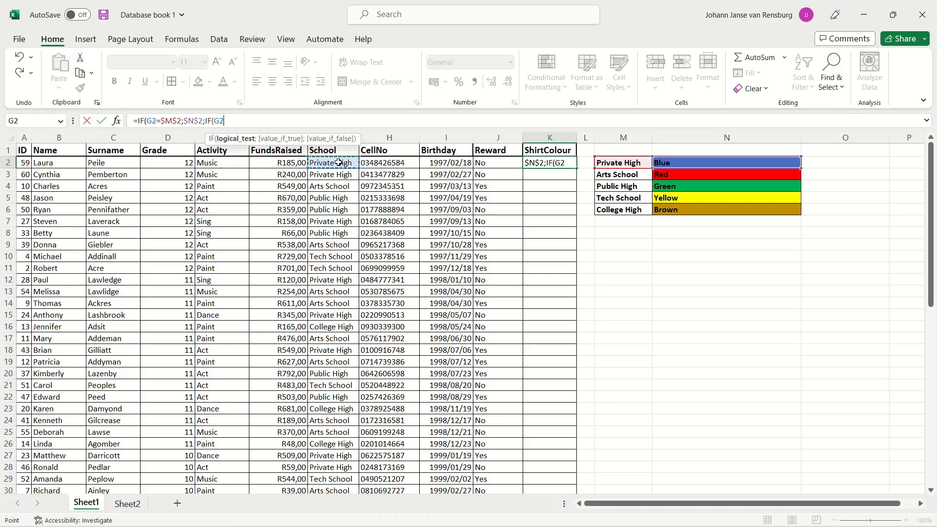
type("=")
left_click(605, 175)
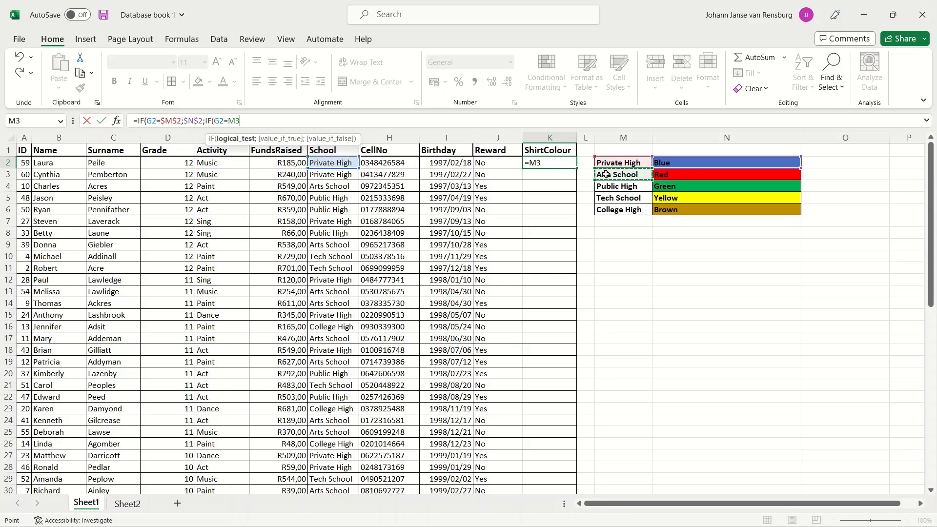
key("F4")
type(";")
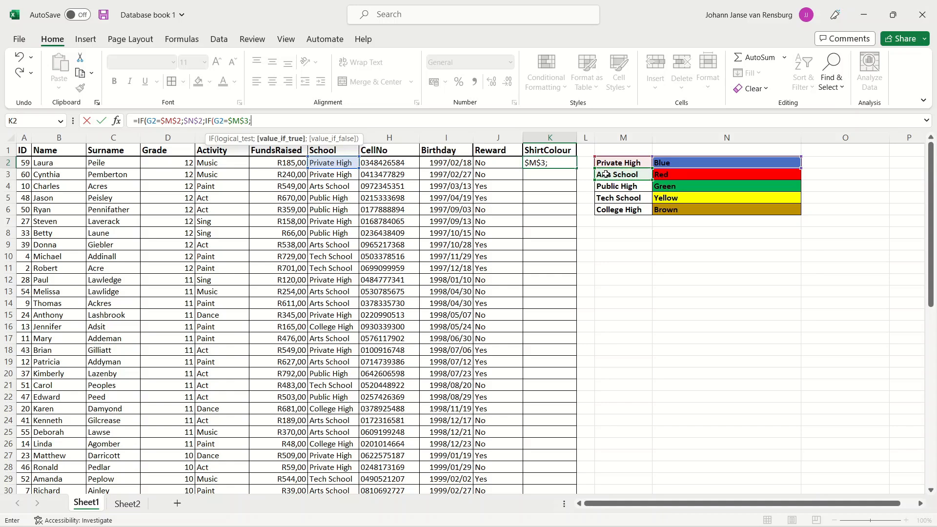
left_click(683, 173)
key("F4")
type(";")
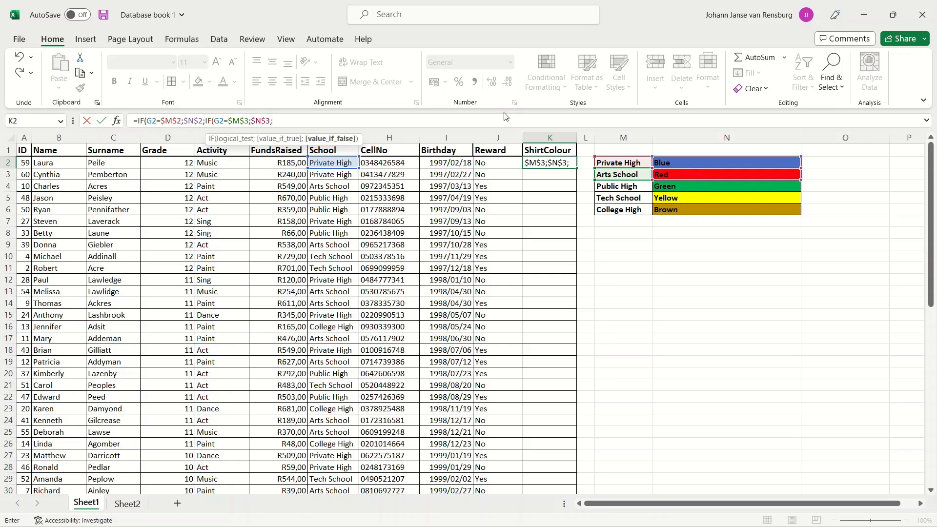
Step: Nest a third IF as the next false value of the ShirtColour formula, returning $N$4 when G2 equals $M$4
type("I")
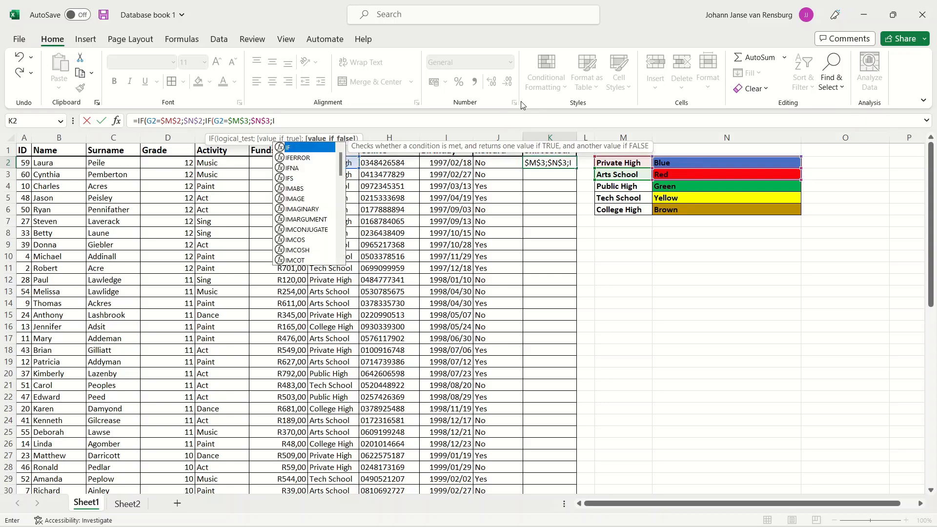
type("F")
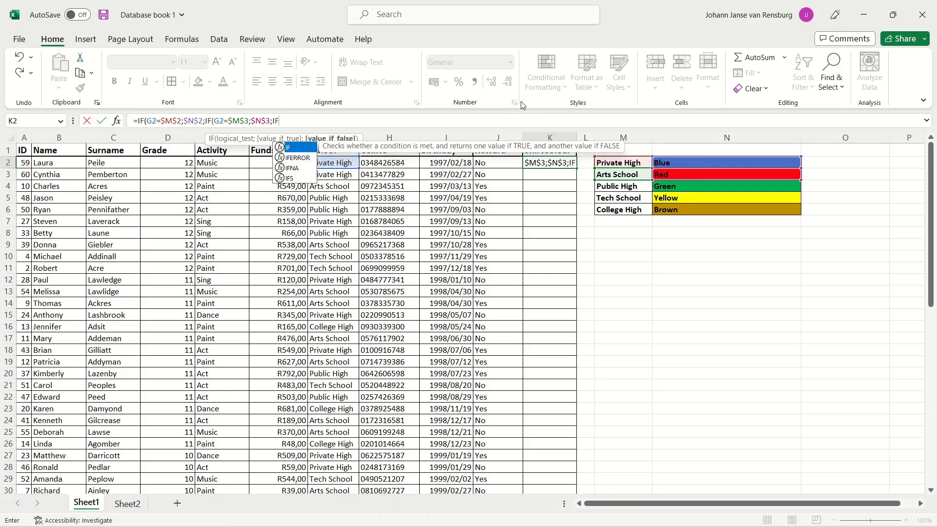
type("(")
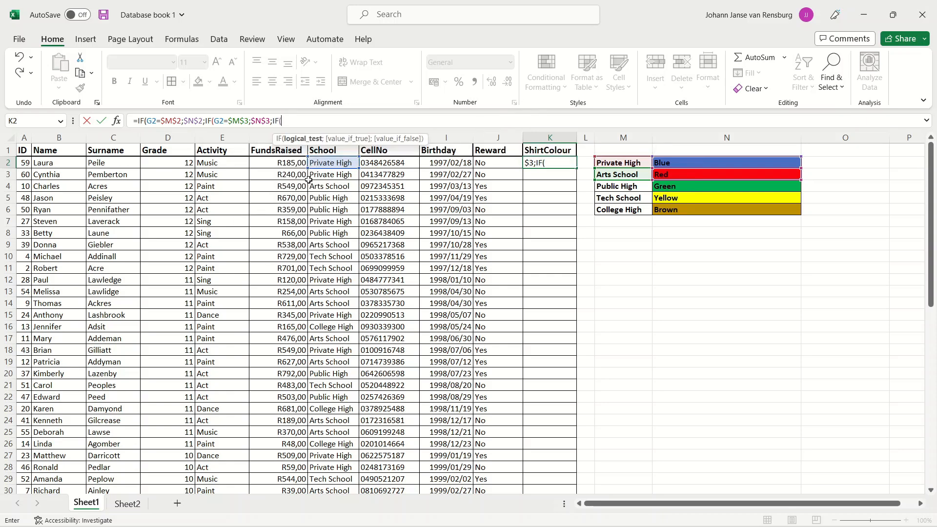
left_click(325, 163)
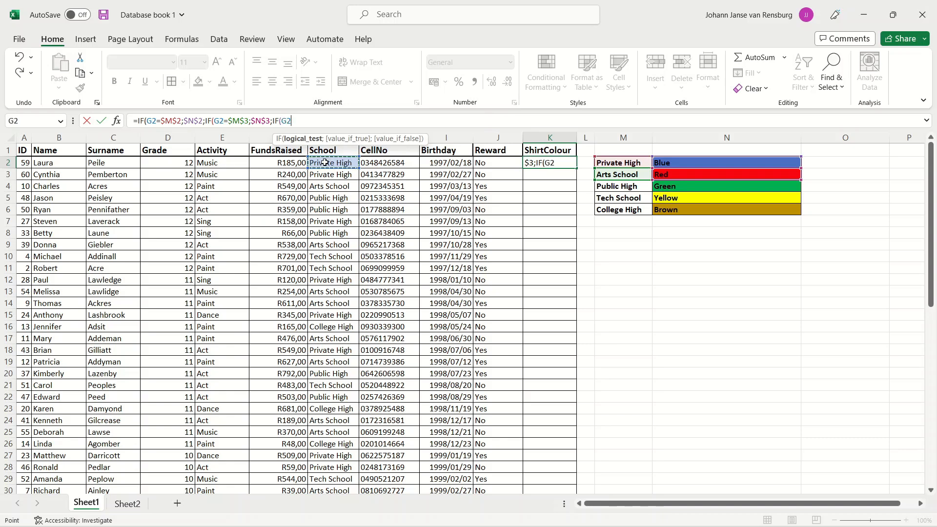
type("=")
left_click(610, 189)
key("F4")
key("F4")
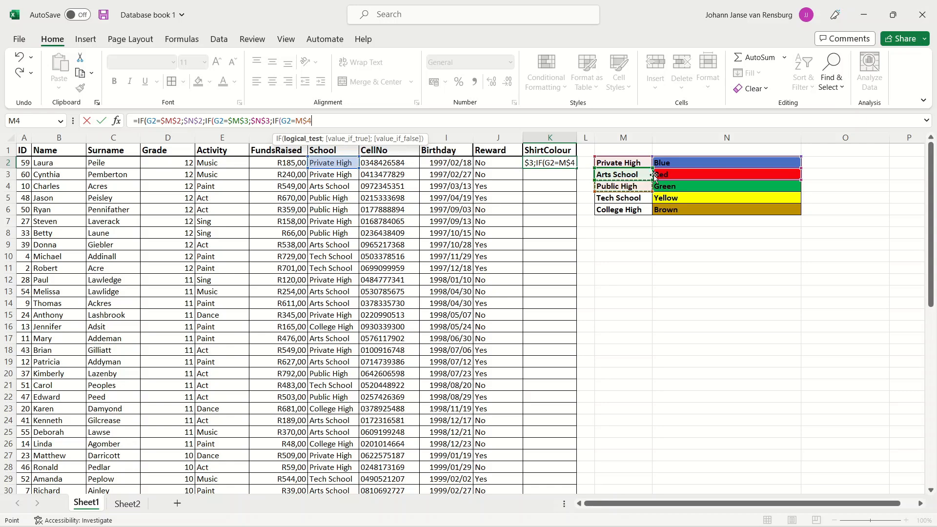
key("F4")
type(";")
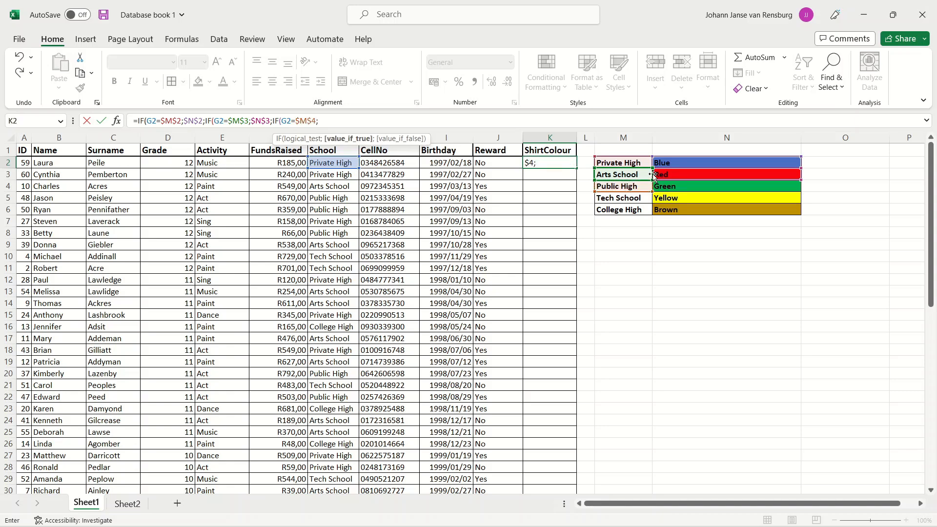
left_click(714, 187)
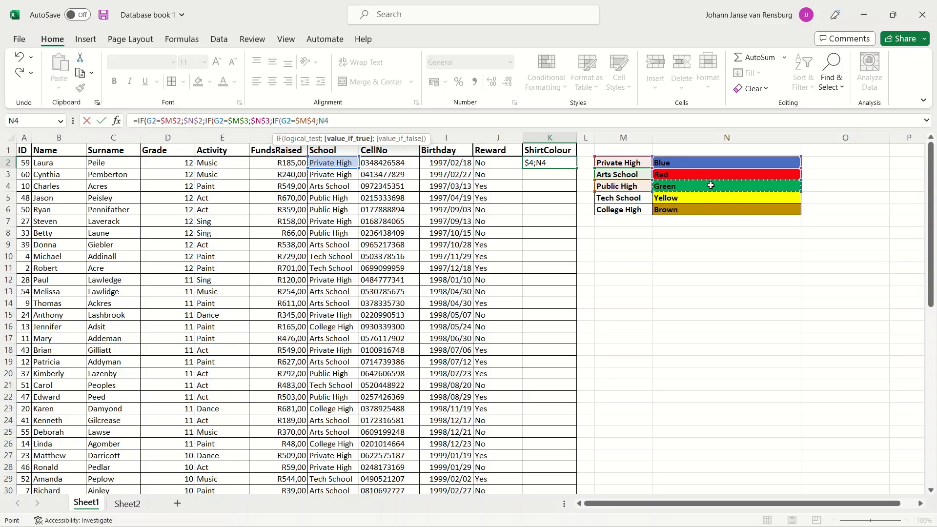
key("F4")
type(";")
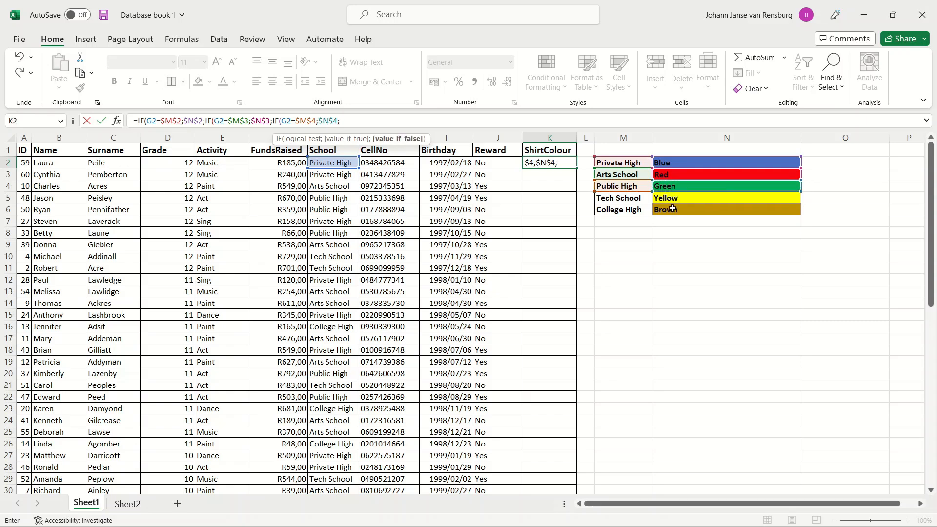
Step: Nest a fourth IF as the next false value of the ShirtColour formula, returning $N$5 when G2 equals $M$5
type("I")
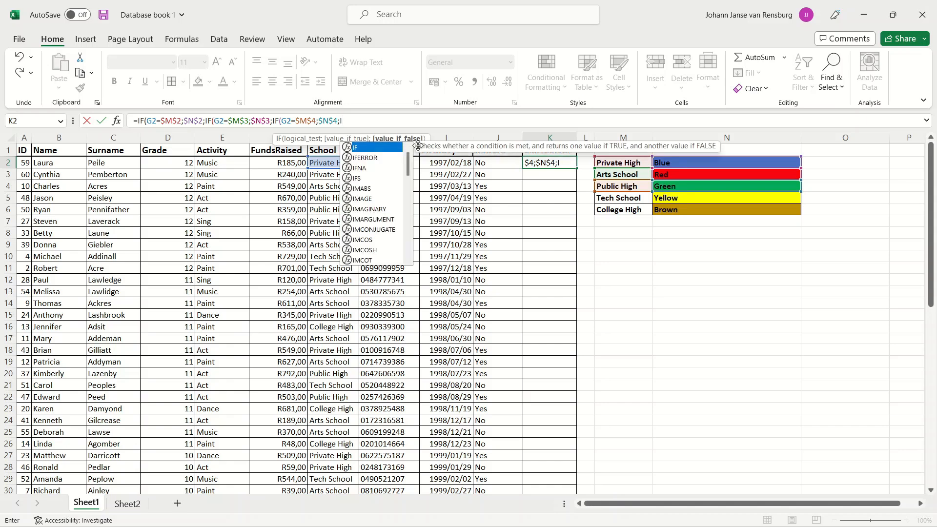
type("F")
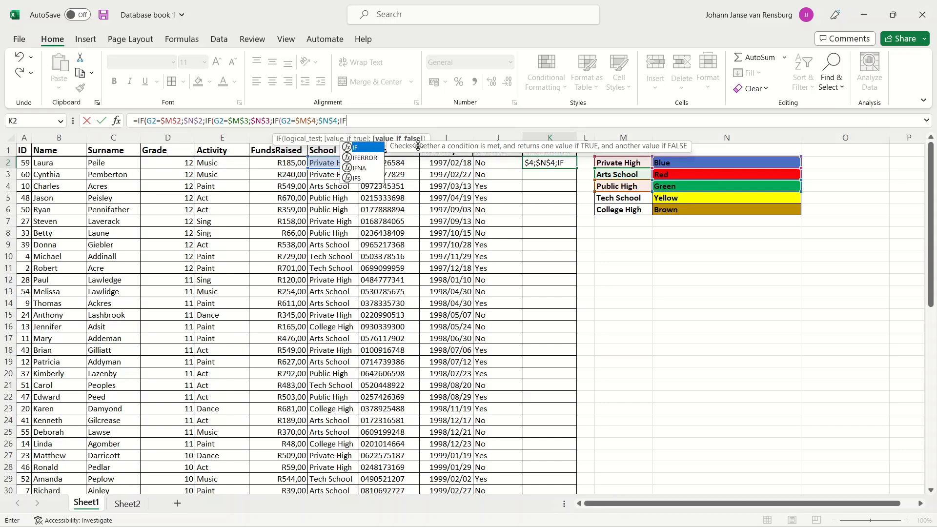
type("(")
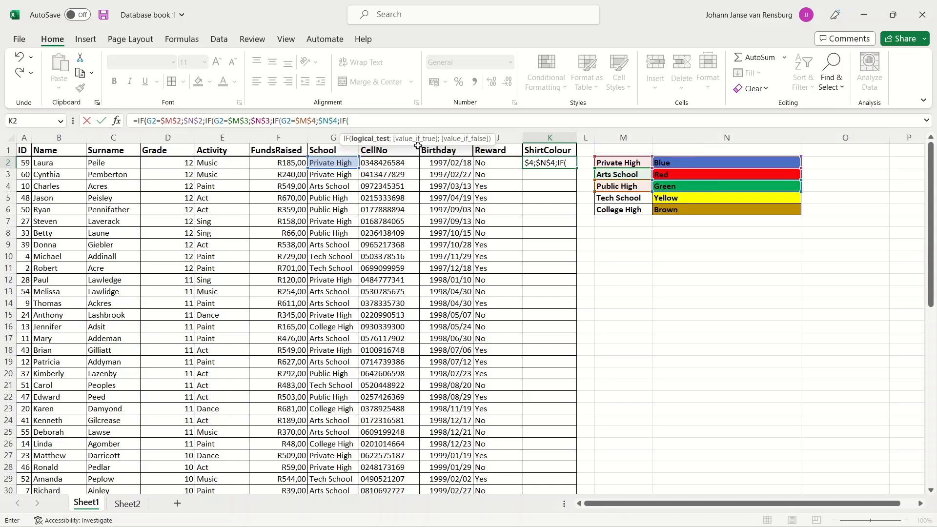
left_click(621, 199)
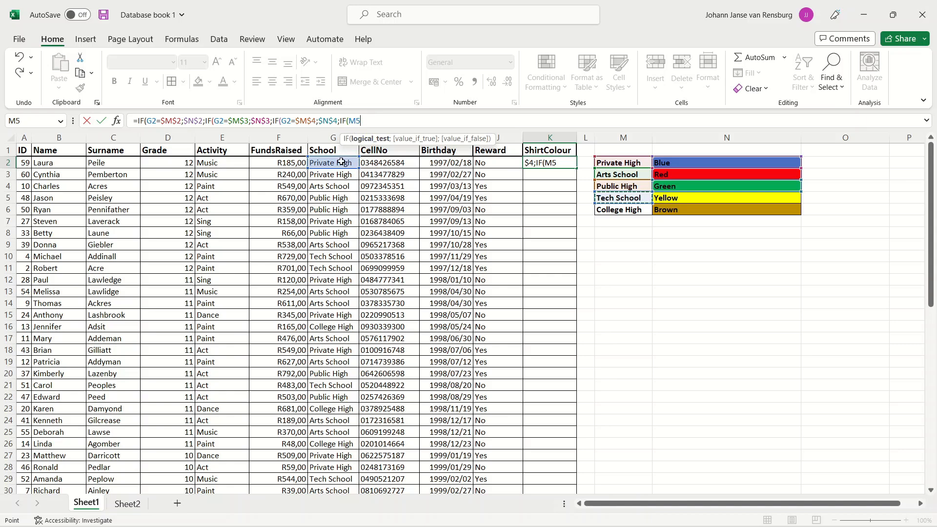
key("BackSpace")
key("BackSpace")
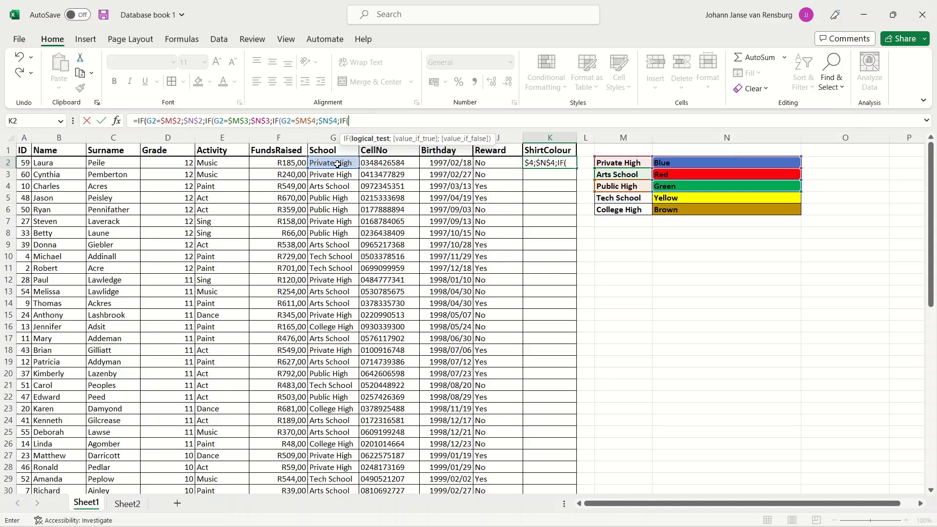
left_click(337, 164)
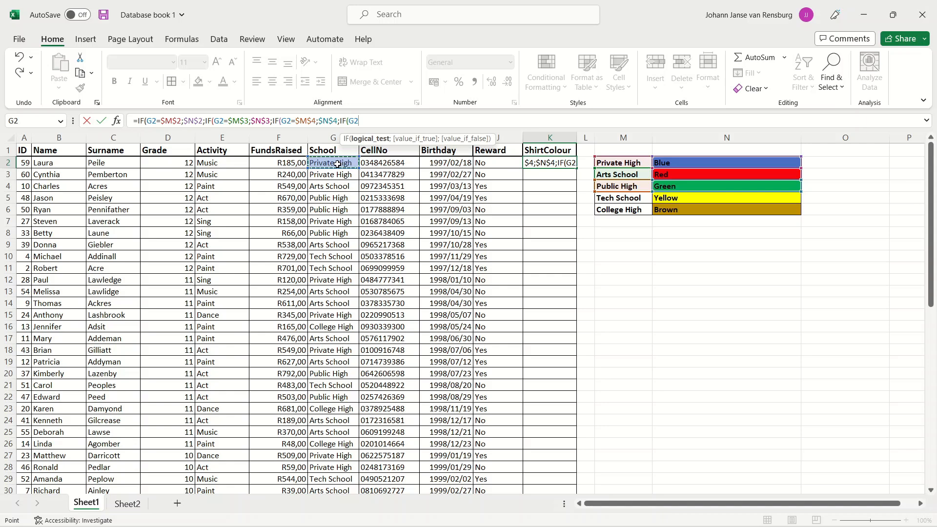
type("=")
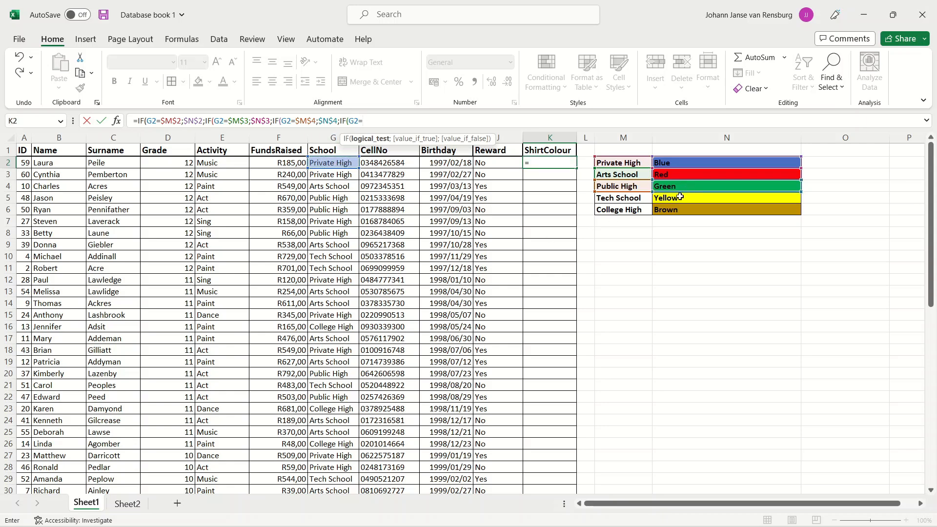
left_click(627, 199)
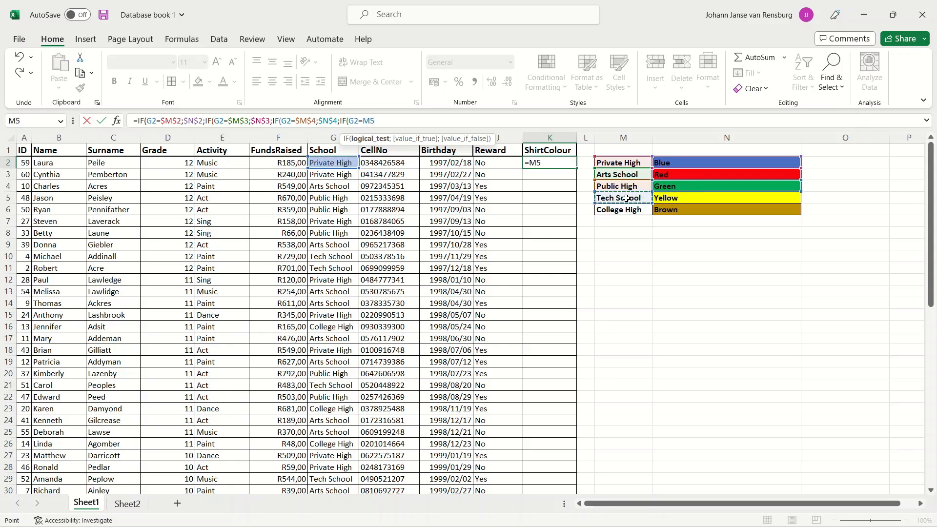
key("F4")
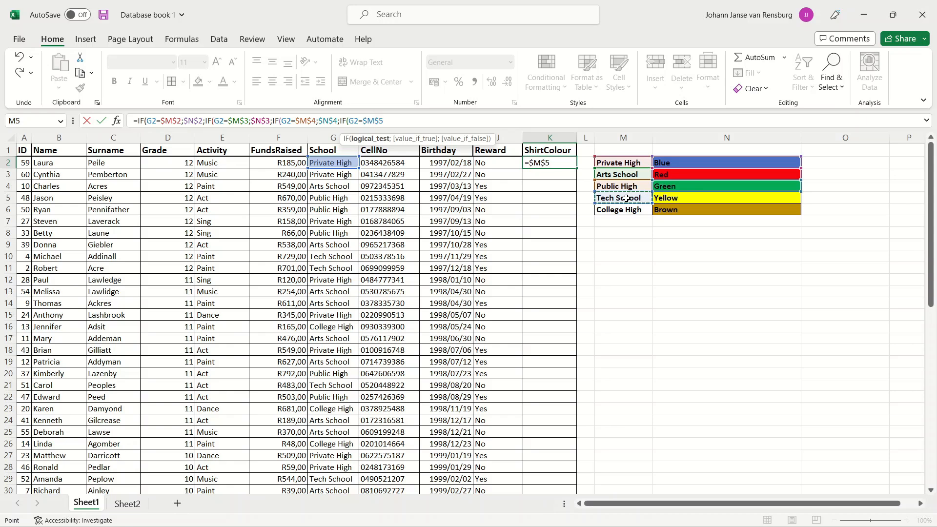
type(";")
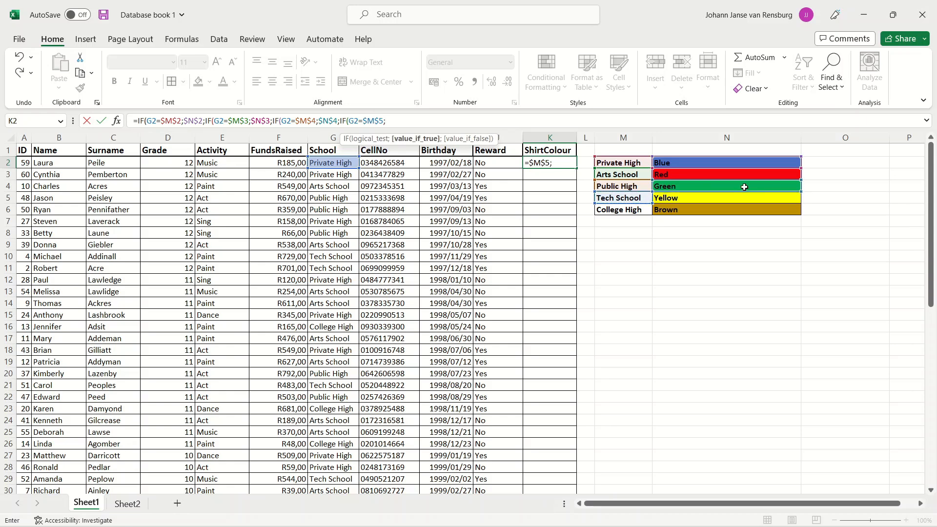
left_click(697, 200)
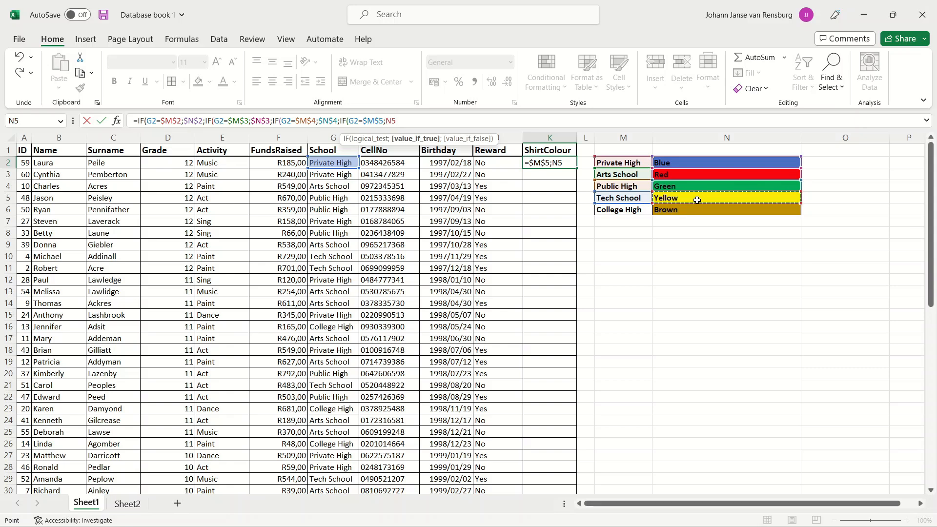
key("F4")
type(";")
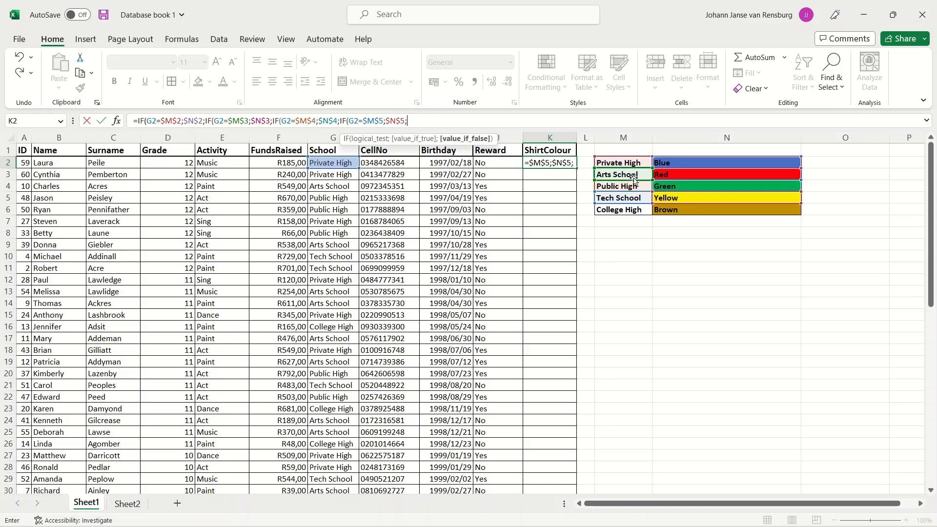
Step: Set $N$6 as the final false value, close all four IF functions, and enter the ShirtColour formula in K2
left_click(671, 213)
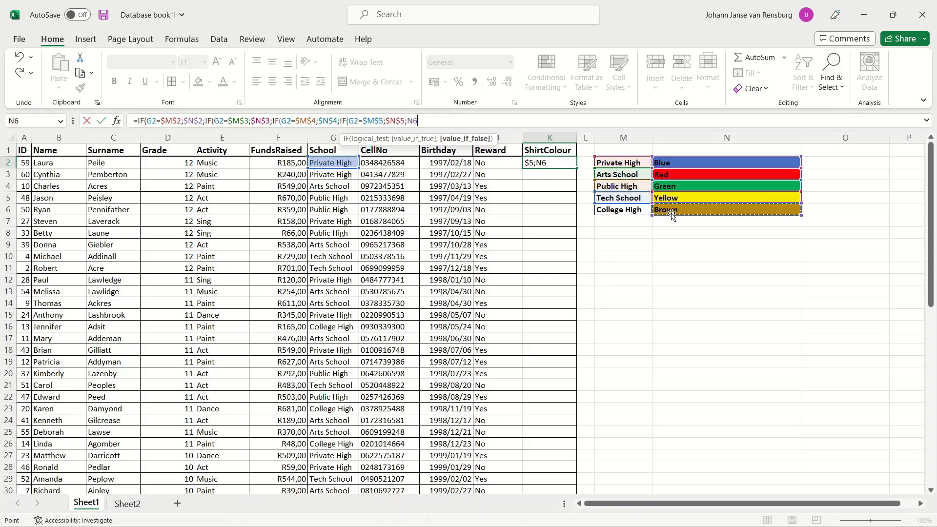
key("F4")
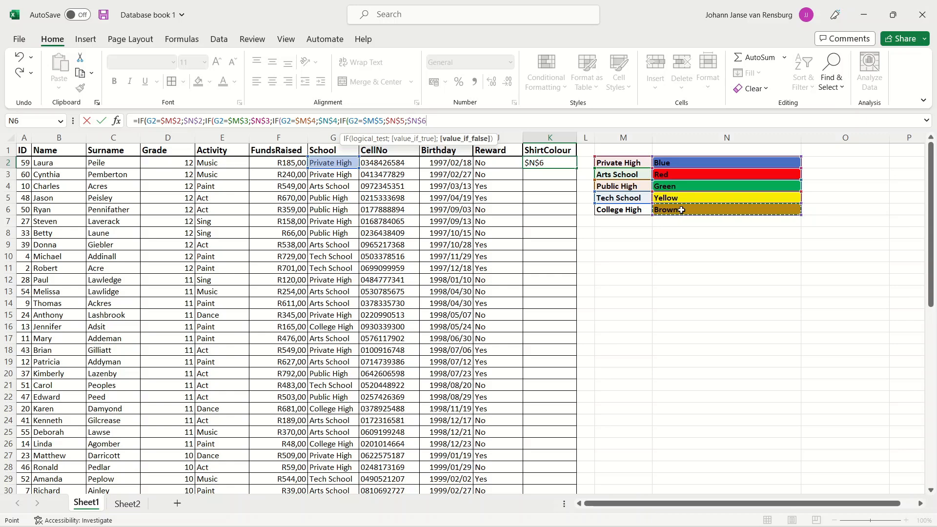
type("))")
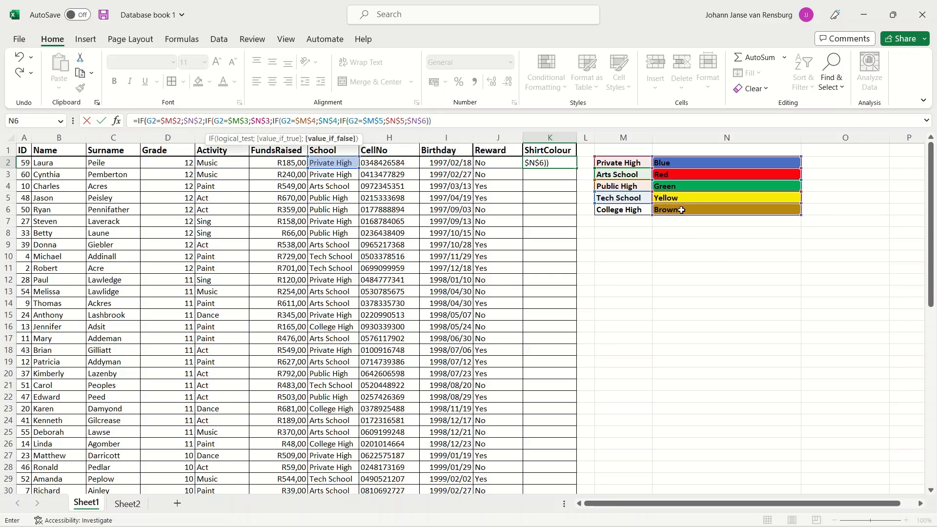
type("))")
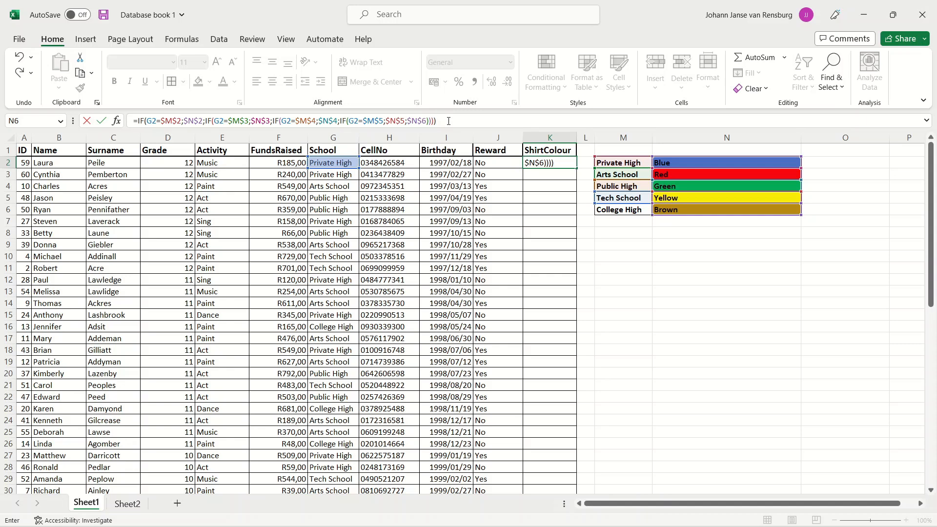
key("Return")
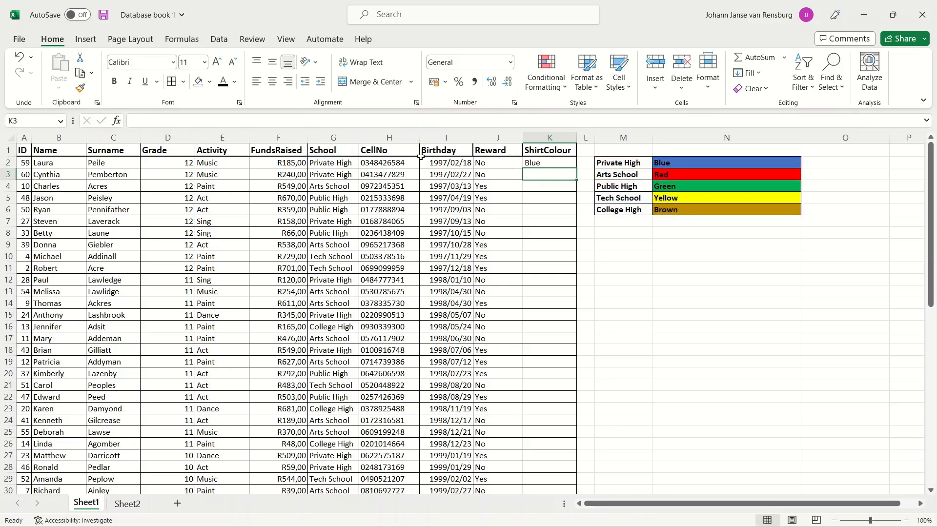
Step: Fill the ShirtColour formula from K2 down the column to the last record
left_click(556, 165)
left_click_drag(579, 170, 603, 470)
scroll(545, 344, "up", 11)
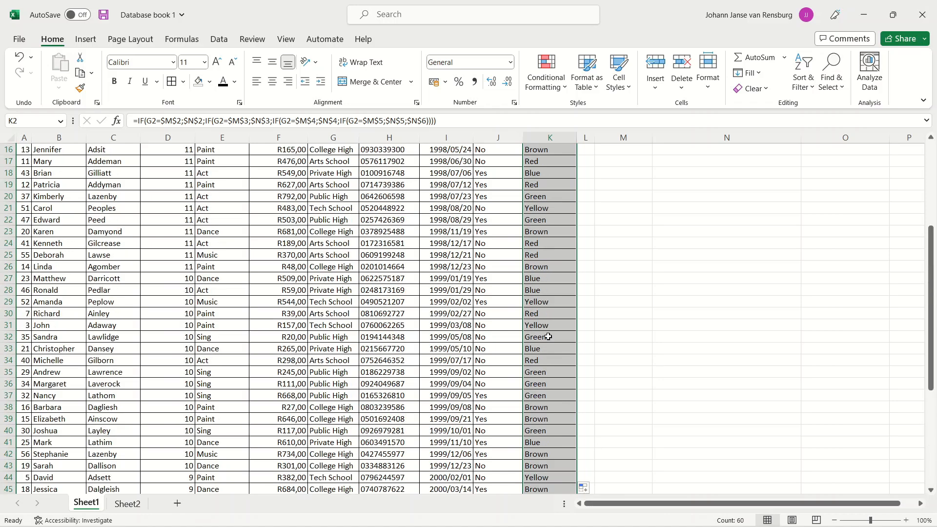
left_click(612, 253)
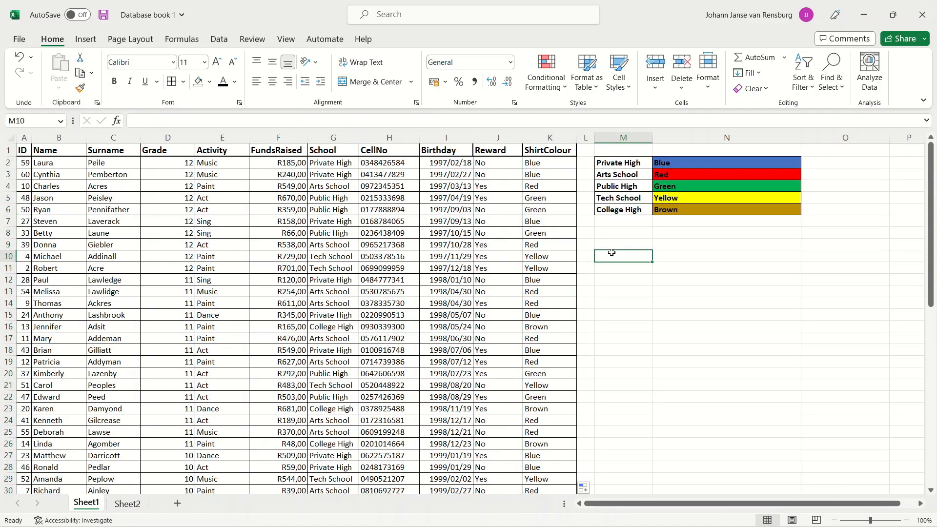